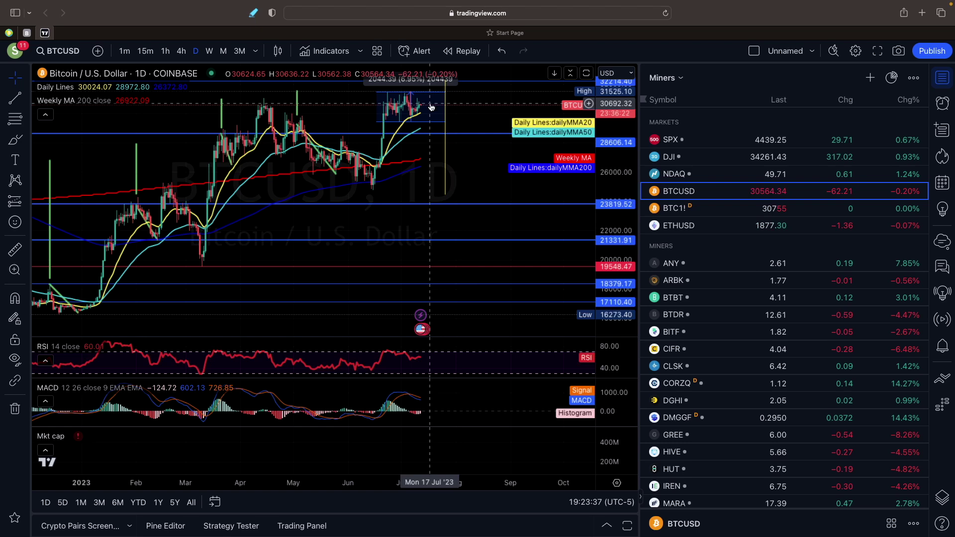
Bring up the daily Ethereum chart and examine its recent May–July candles.
{"action": "left_click", "coordinate": [675, 226]}
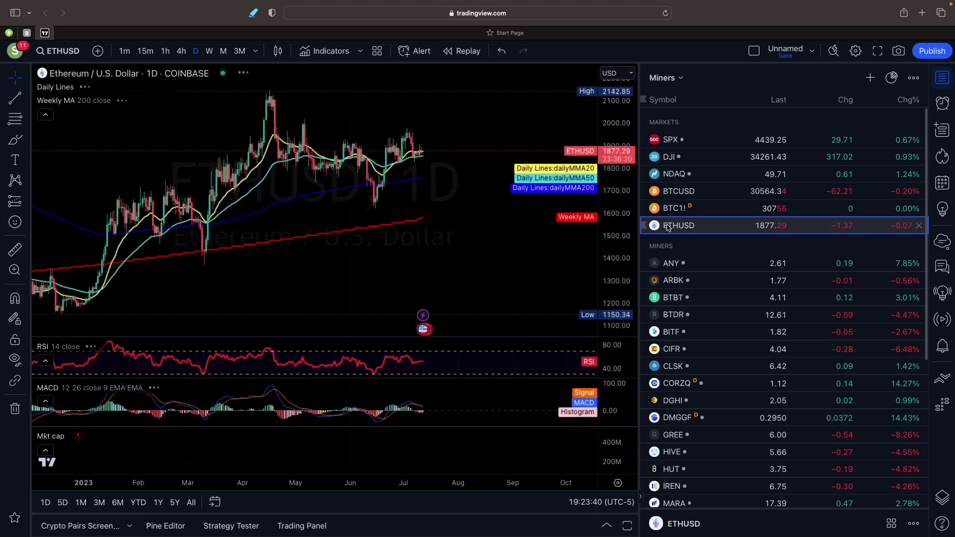
{"action": "scroll", "coordinate": [357, 173], "scroll_direction": "up", "scroll_amount": 3}
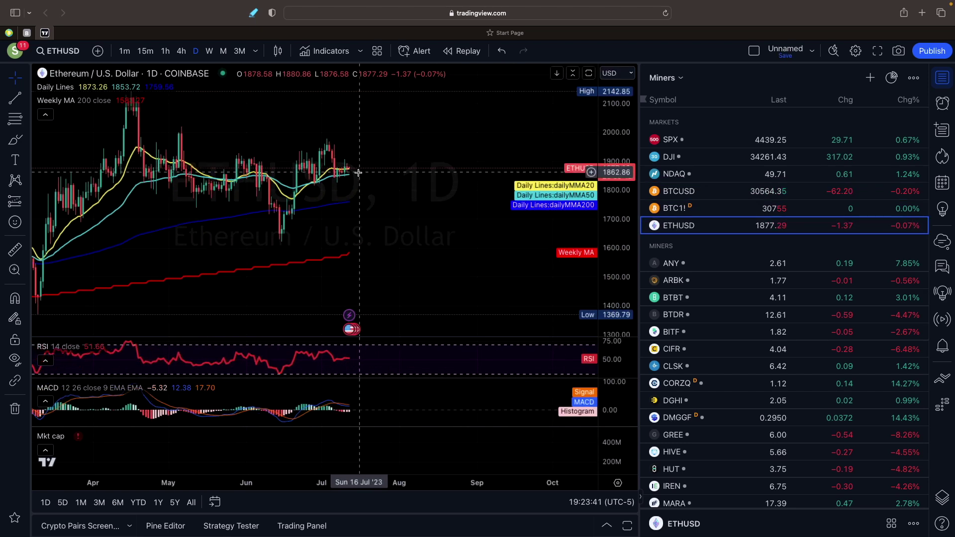
{"action": "scroll", "coordinate": [357, 174], "scroll_direction": "up", "scroll_amount": 3}
{"action": "scroll", "coordinate": [357, 174], "scroll_direction": "up", "scroll_amount": 3}
{"action": "scroll", "coordinate": [358, 174], "scroll_direction": "up", "scroll_amount": 3}
{"action": "scroll", "coordinate": [358, 176], "scroll_direction": "up", "scroll_amount": 2}
{"action": "scroll", "coordinate": [357, 177], "scroll_direction": "up", "scroll_amount": 2}
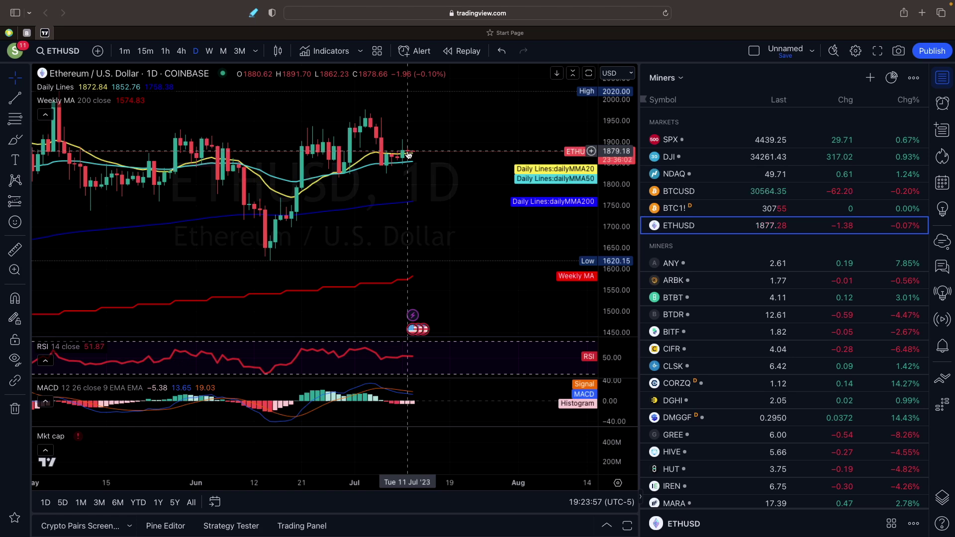
Show Sphere 3D's ANY chart with the Daily Lines and Weekly MA 200 overlays hidden.
{"action": "left_click", "coordinate": [699, 263]}
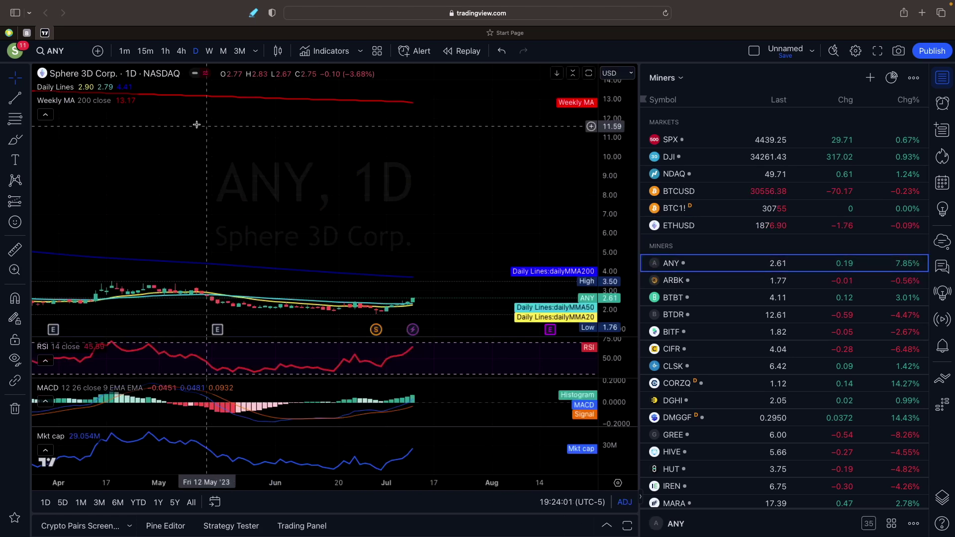
{"action": "left_click", "coordinate": [84, 88]}
{"action": "left_click", "coordinate": [121, 100]}
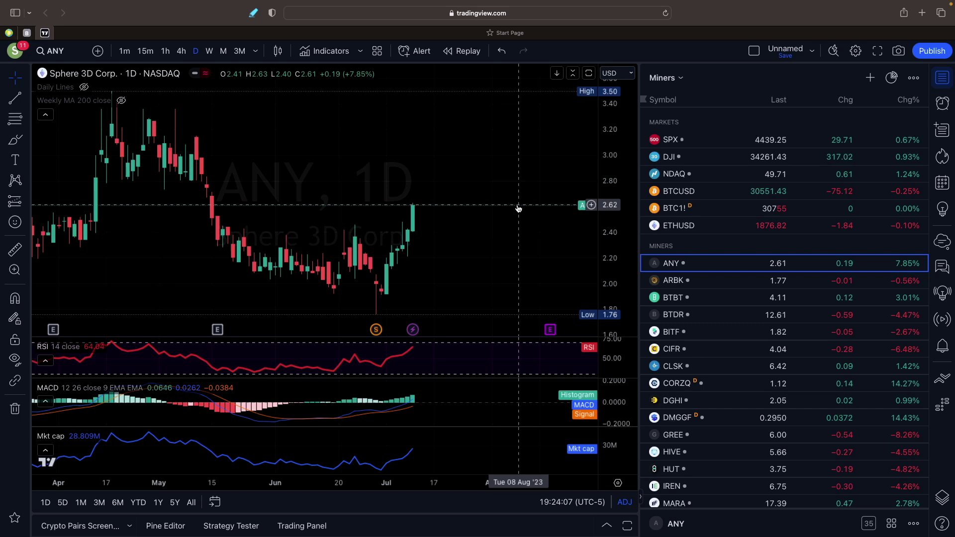
Review the miner charts ARBK, BTBT, BTDR, BITF, CIFR, CLSK and CORZQ in turn.
{"action": "key", "text": "Down"}
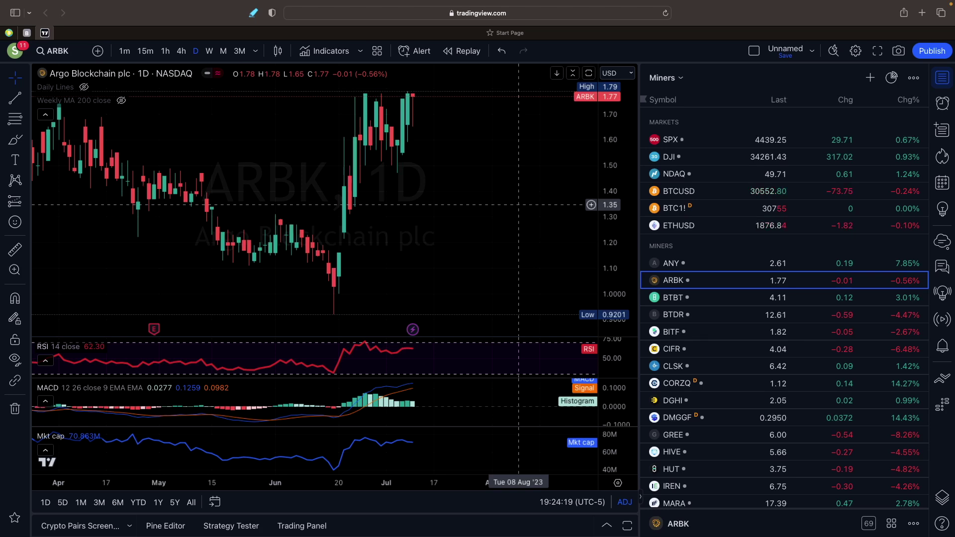
{"action": "key", "text": "Down"}
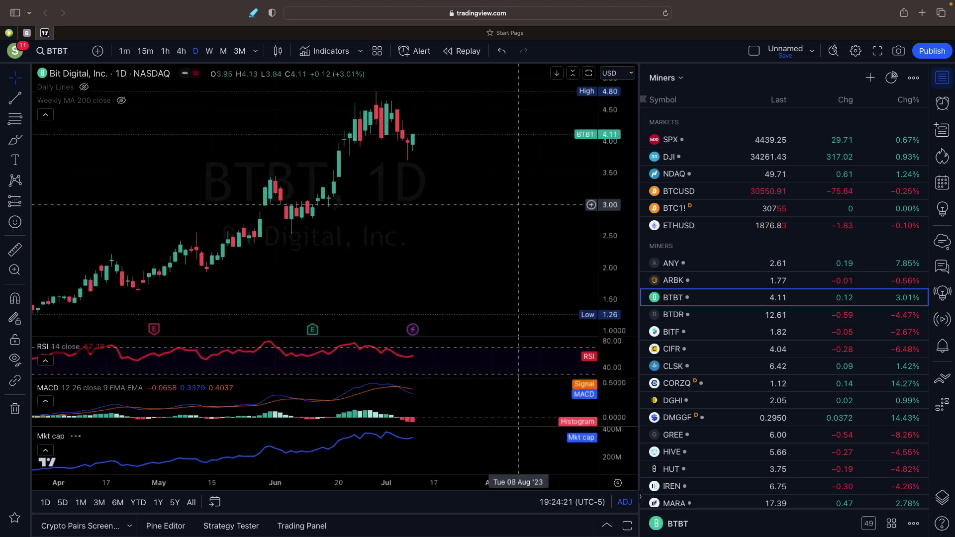
{"action": "key", "text": "Down"}
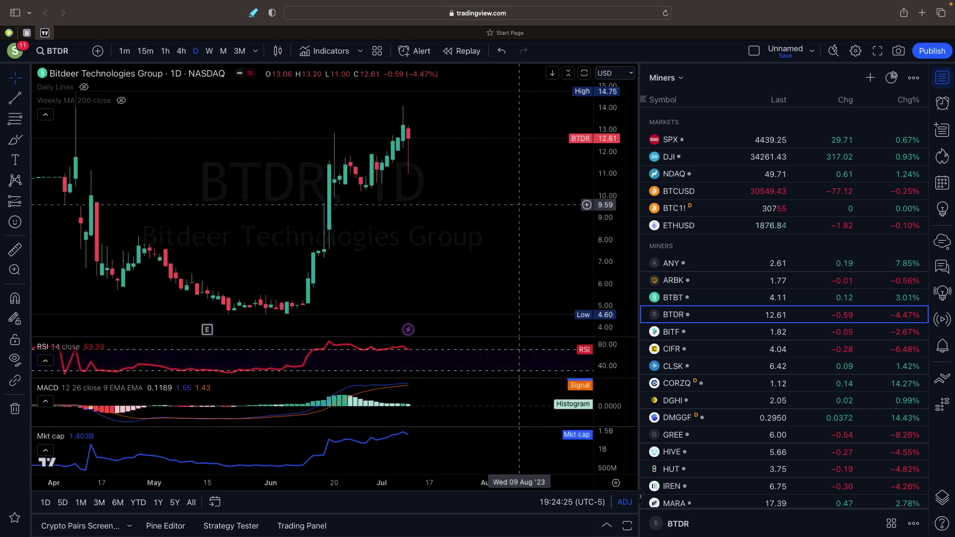
{"action": "key", "text": "Down"}
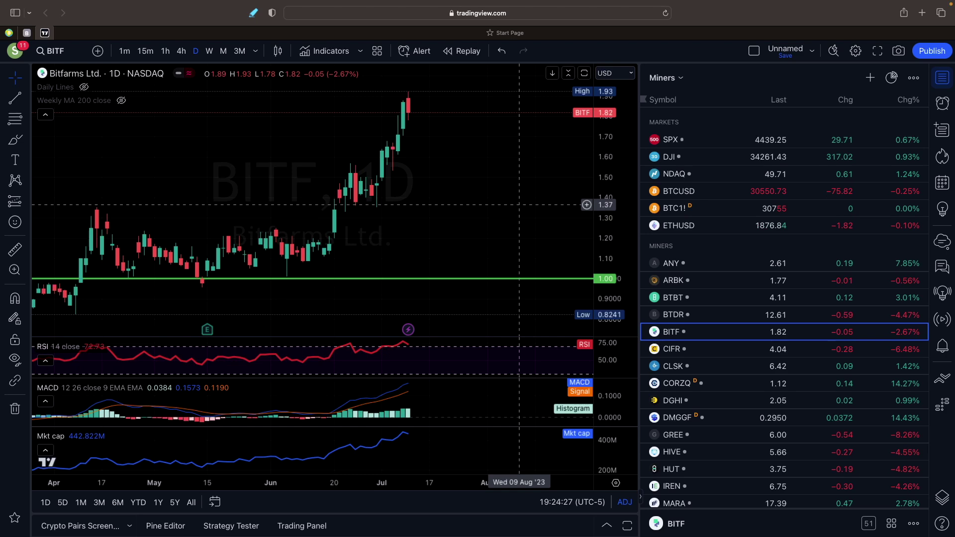
{"action": "key", "text": "Down"}
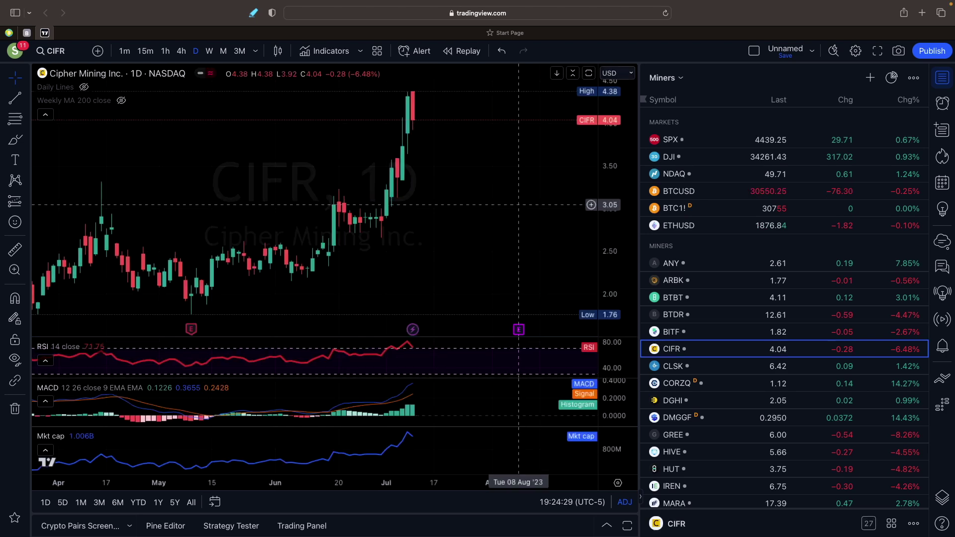
{"action": "key", "text": "Down"}
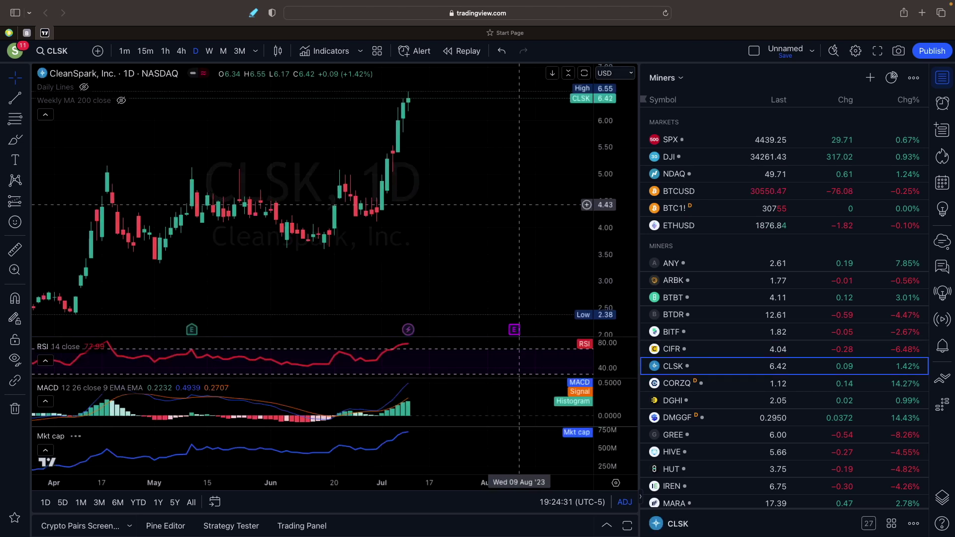
{"action": "key", "text": "Down"}
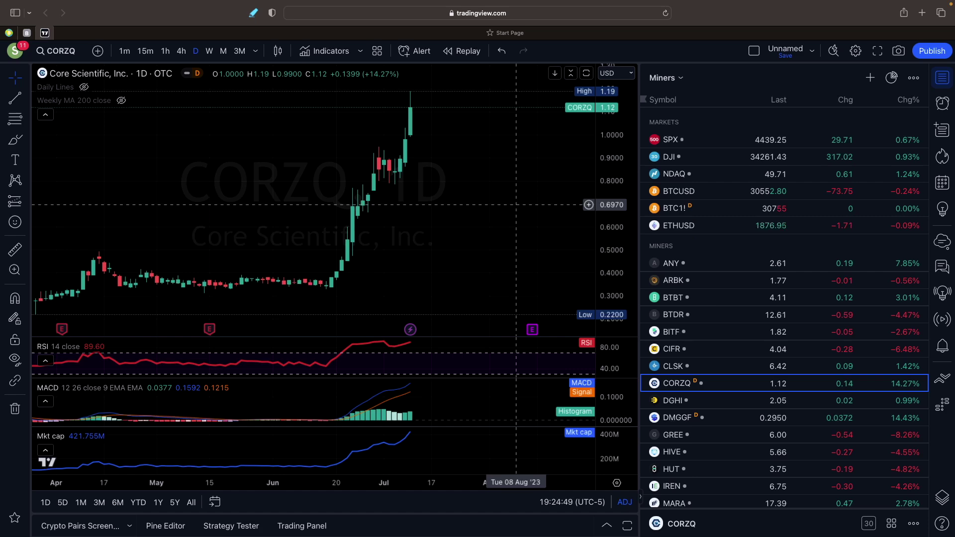
Review the miner charts DGHI, DMGGF, GREE, HIVE, HUT, IREN, MARA, MIGI, RIOT, SLNH and SDIG.
{"action": "key", "text": "Down"}
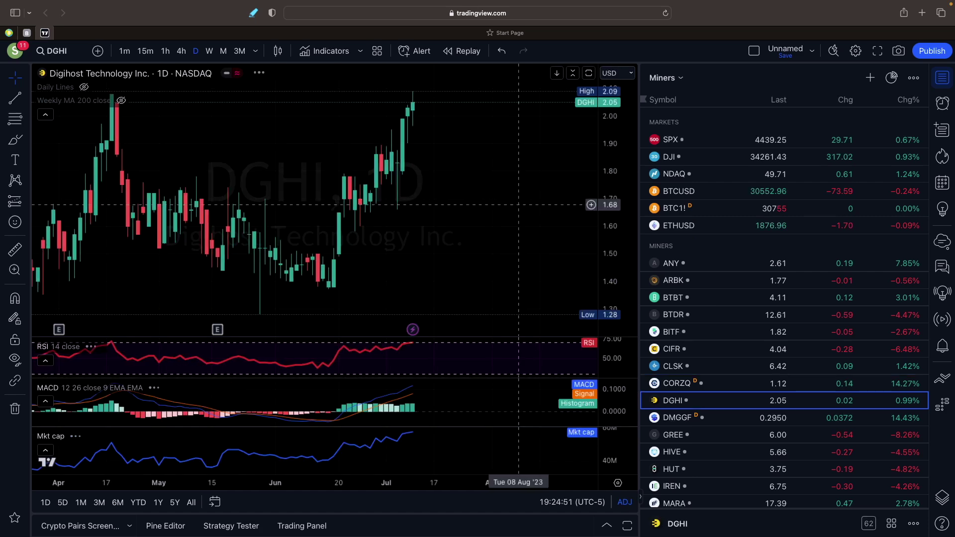
{"action": "key", "text": "Down"}
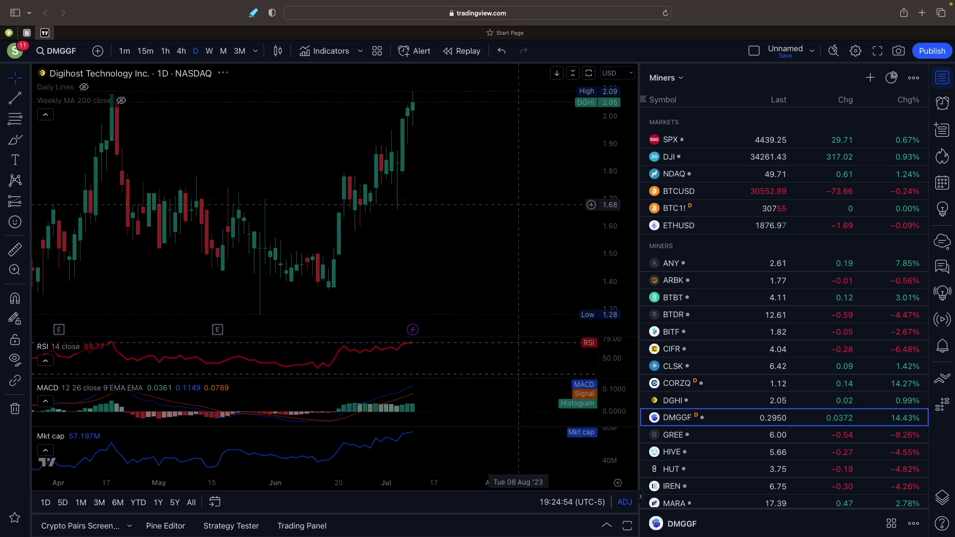
{"action": "key", "text": "Down"}
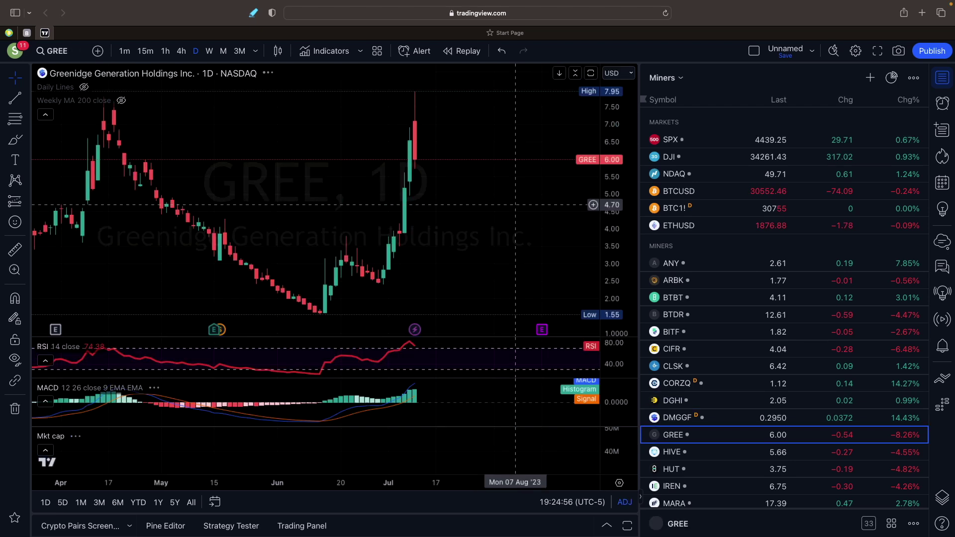
{"action": "key", "text": "Down"}
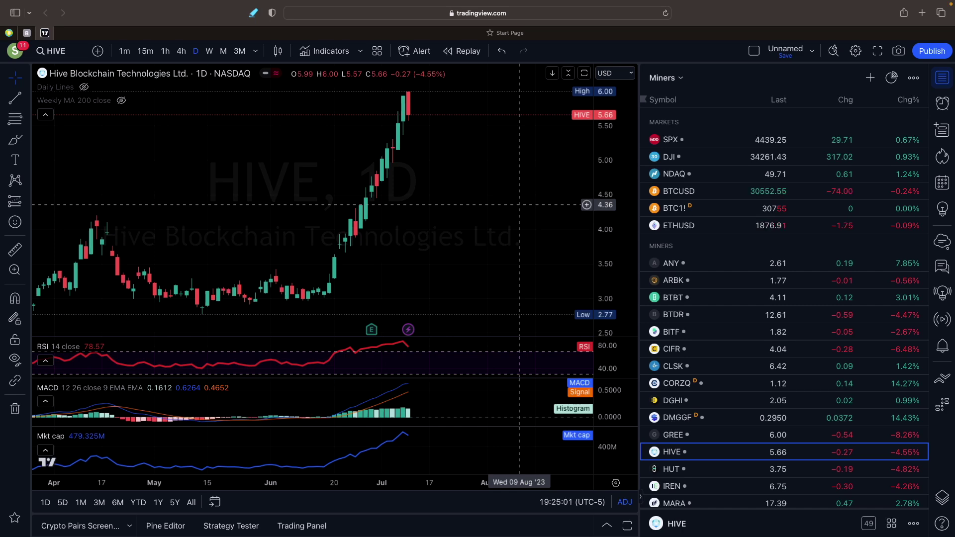
{"action": "key", "text": "Down"}
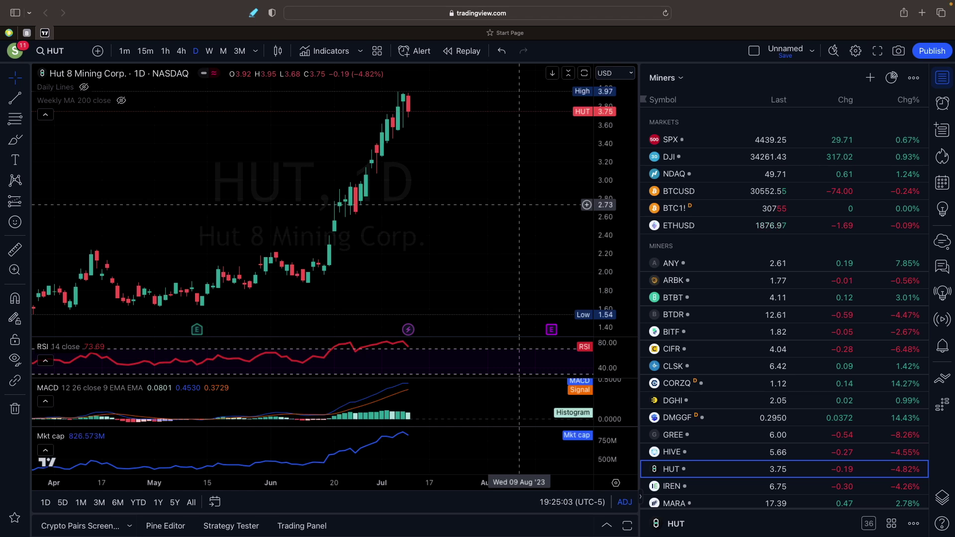
{"action": "key", "text": "Down"}
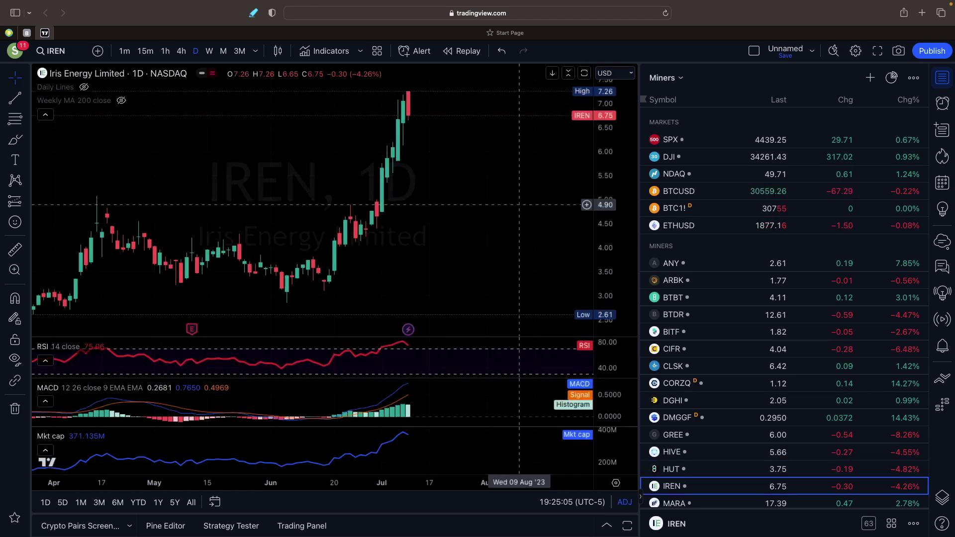
{"action": "key", "text": "Down"}
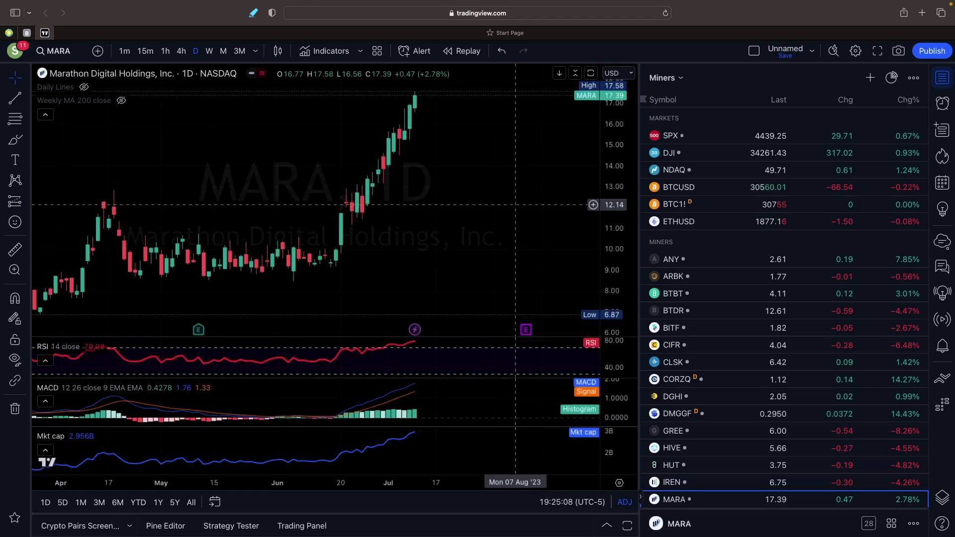
{"action": "key", "text": "Down"}
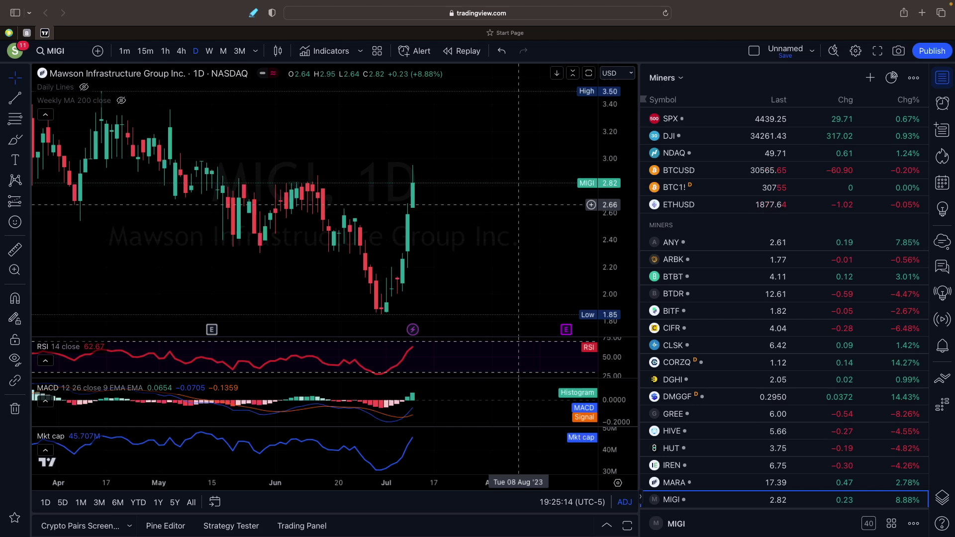
{"action": "key", "text": "Down"}
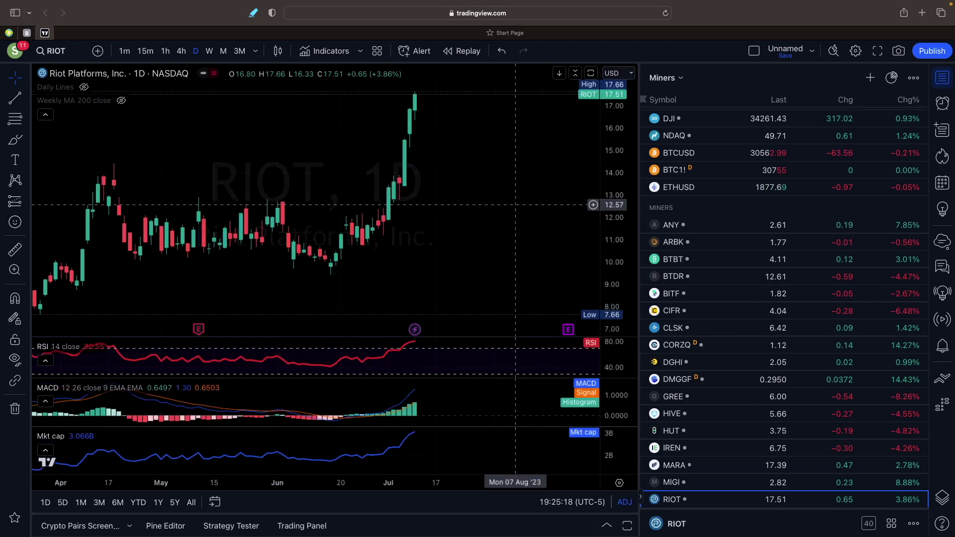
{"action": "key", "text": "Down"}
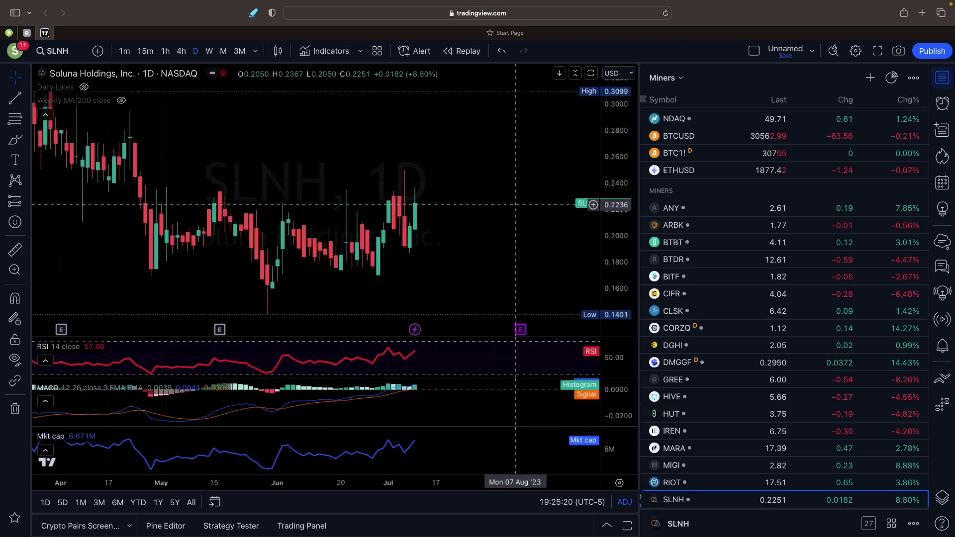
{"action": "key", "text": "Down"}
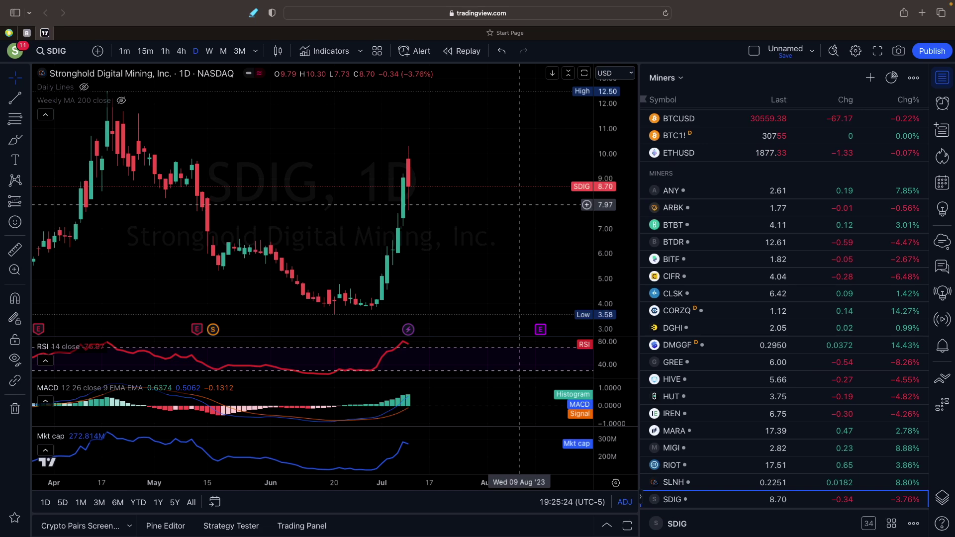
Check WULF's chart, return to ANY, then bring up Blockchain.com's total hash rate chart.
{"action": "key", "text": "Down"}
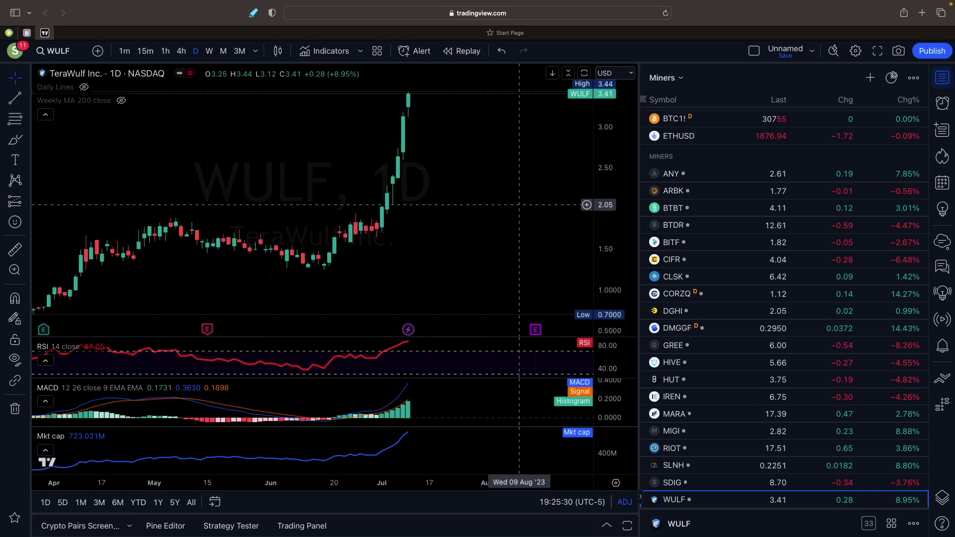
{"action": "left_click", "coordinate": [709, 178]}
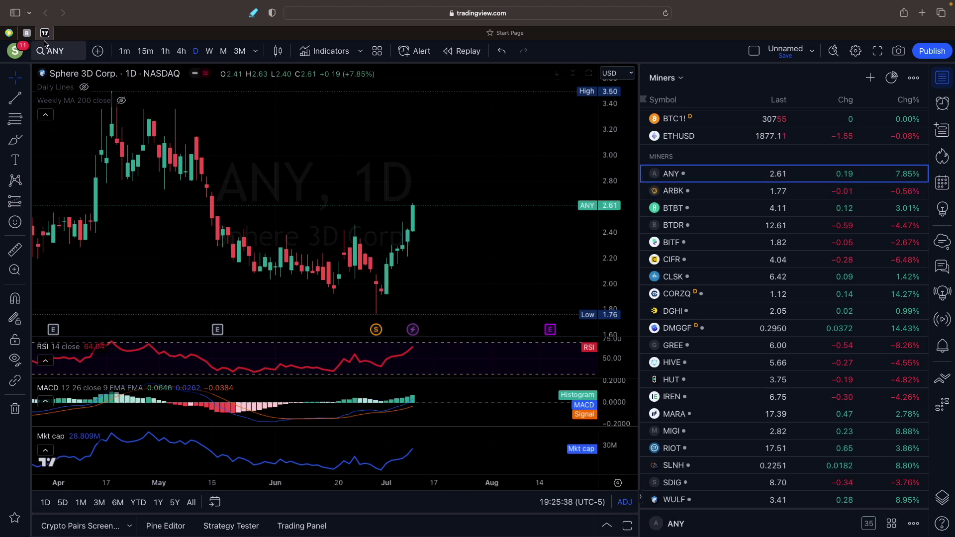
{"action": "left_click", "coordinate": [27, 33]}
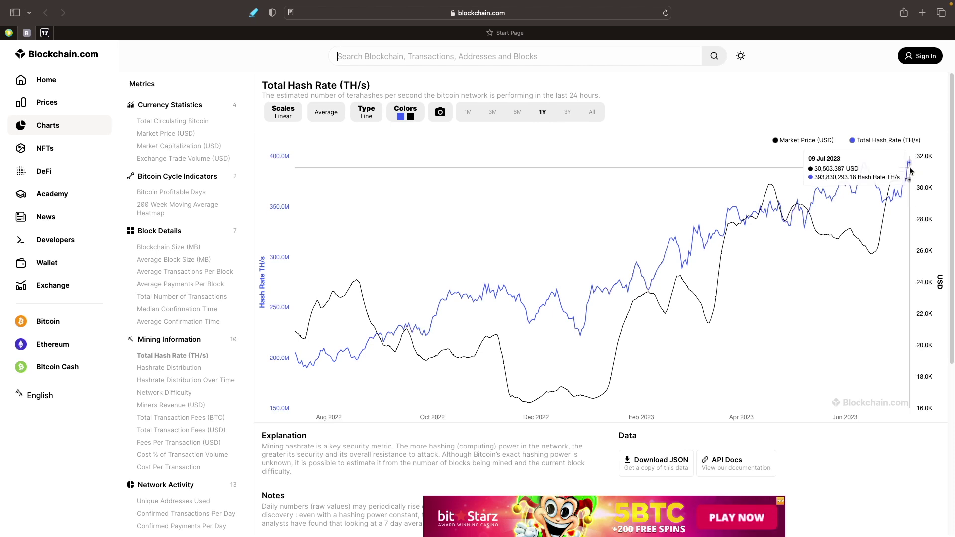
{"action": "left_click", "coordinate": [326, 113]}
{"action": "left_click", "coordinate": [352, 135]}
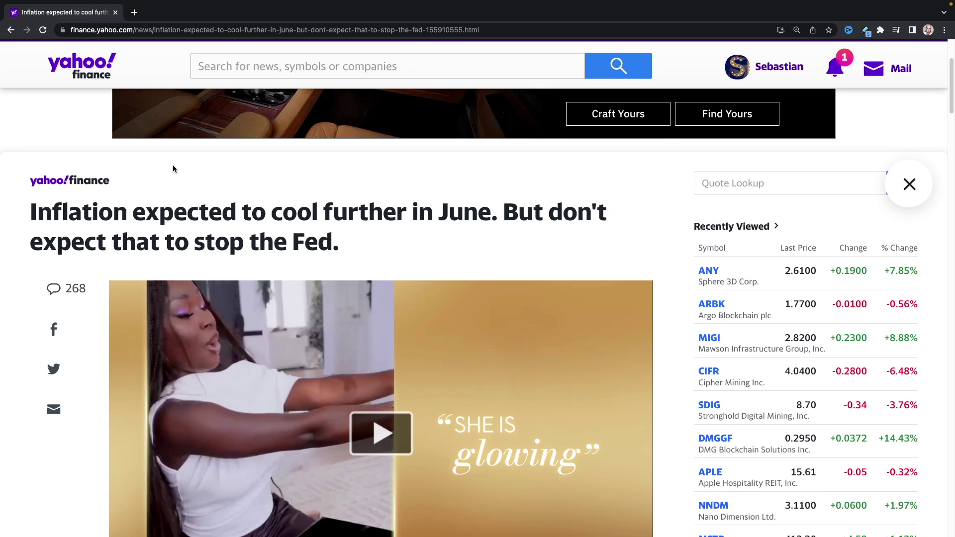
{"action": "scroll", "coordinate": [173, 165], "scroll_direction": "down", "scroll_amount": 5}
{"action": "scroll", "coordinate": [172, 165], "scroll_direction": "down", "scroll_amount": 3}
{"action": "scroll", "coordinate": [172, 166], "scroll_direction": "down", "scroll_amount": 2}
{"action": "scroll", "coordinate": [172, 165], "scroll_direction": "down", "scroll_amount": 2}
{"action": "scroll", "coordinate": [173, 166], "scroll_direction": "down", "scroll_amount": 3}
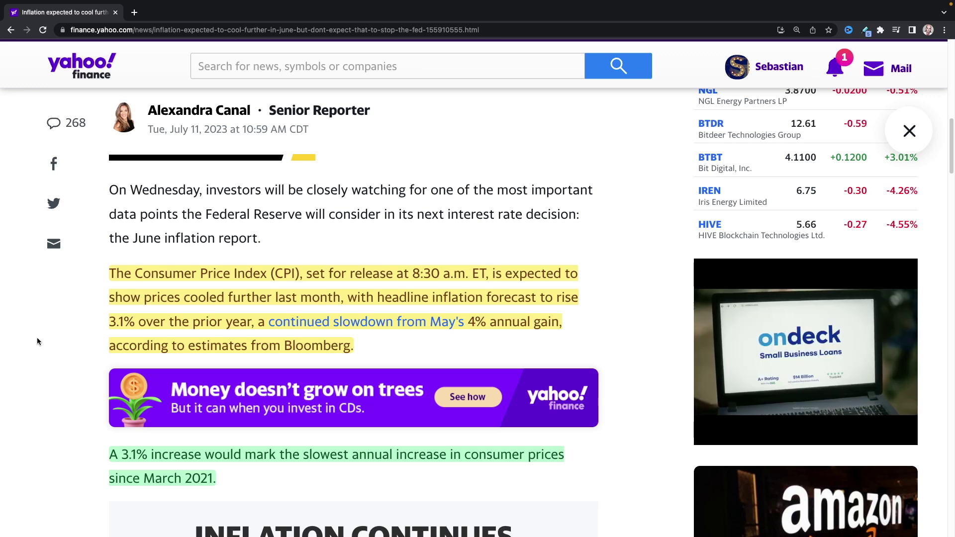
{"action": "scroll", "coordinate": [37, 338], "scroll_direction": "down", "scroll_amount": 1}
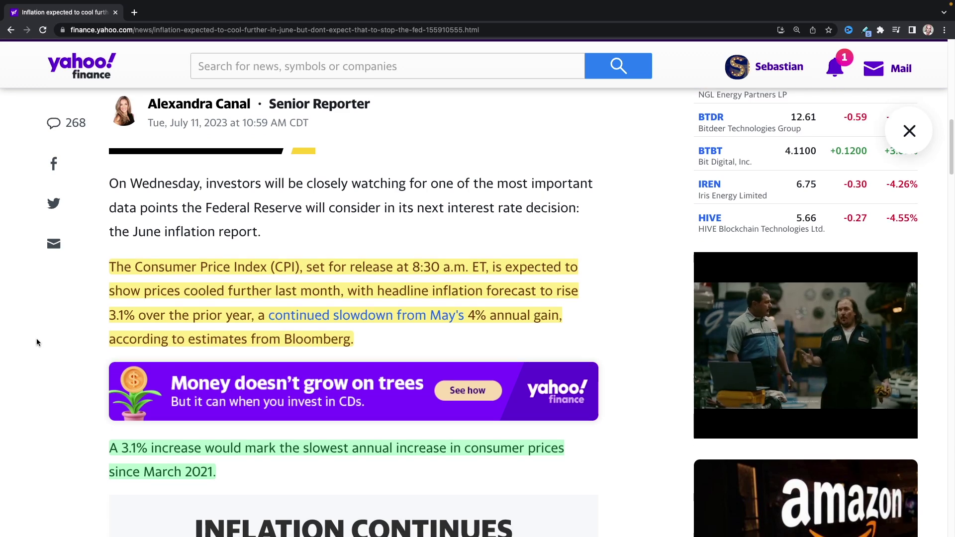
{"action": "scroll", "coordinate": [37, 340], "scroll_direction": "down", "scroll_amount": 1}
{"action": "scroll", "coordinate": [37, 340], "scroll_direction": "down", "scroll_amount": 2}
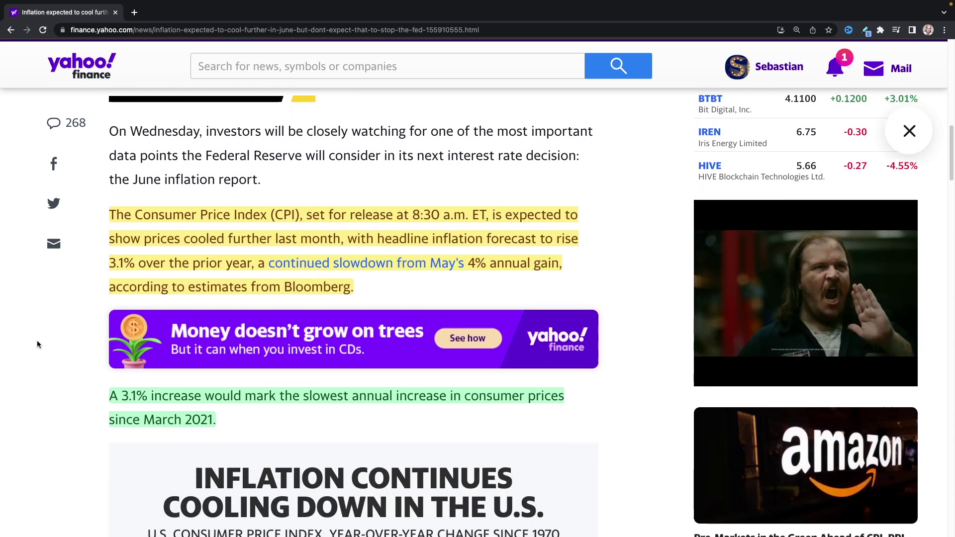
{"action": "scroll", "coordinate": [37, 341], "scroll_direction": "down", "scroll_amount": 1}
{"action": "scroll", "coordinate": [36, 341], "scroll_direction": "down", "scroll_amount": 1}
{"action": "scroll", "coordinate": [36, 341], "scroll_direction": "down", "scroll_amount": 1}
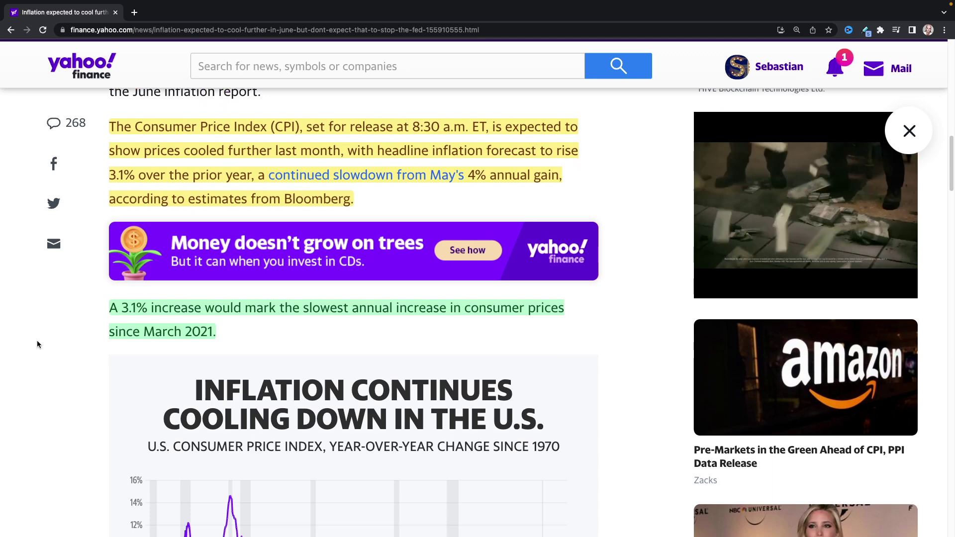
{"action": "scroll", "coordinate": [36, 340], "scroll_direction": "down", "scroll_amount": 1}
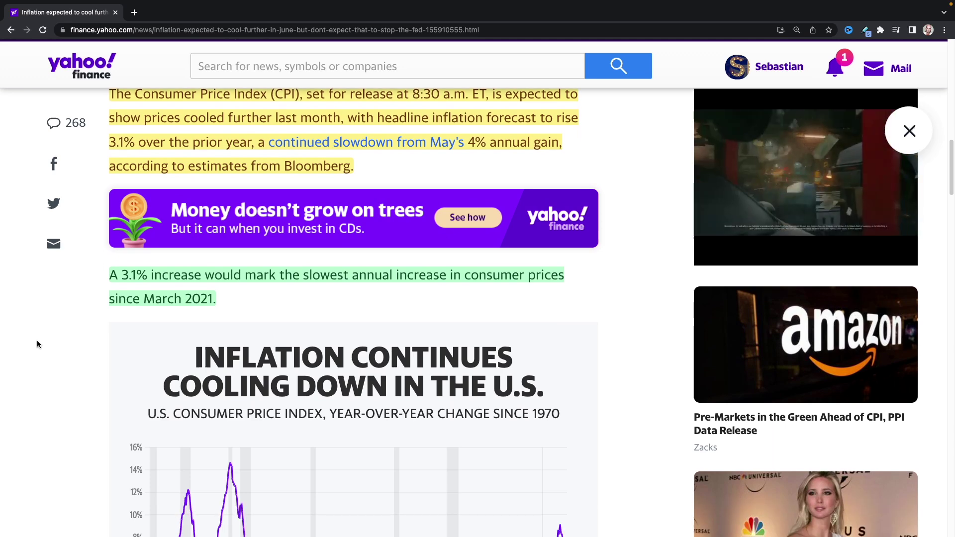
{"action": "scroll", "coordinate": [37, 341], "scroll_direction": "down", "scroll_amount": 3}
{"action": "scroll", "coordinate": [40, 340], "scroll_direction": "down", "scroll_amount": 2}
{"action": "scroll", "coordinate": [41, 343], "scroll_direction": "down", "scroll_amount": 1}
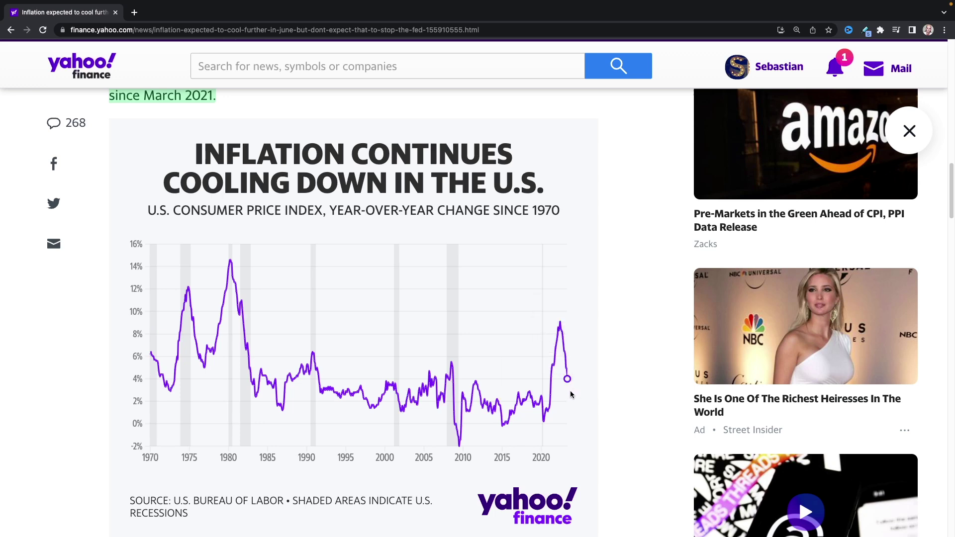
{"action": "scroll", "coordinate": [160, 367], "scroll_direction": "down", "scroll_amount": 1}
{"action": "scroll", "coordinate": [160, 367], "scroll_direction": "down", "scroll_amount": 5}
{"action": "scroll", "coordinate": [86, 423], "scroll_direction": "down", "scroll_amount": 2}
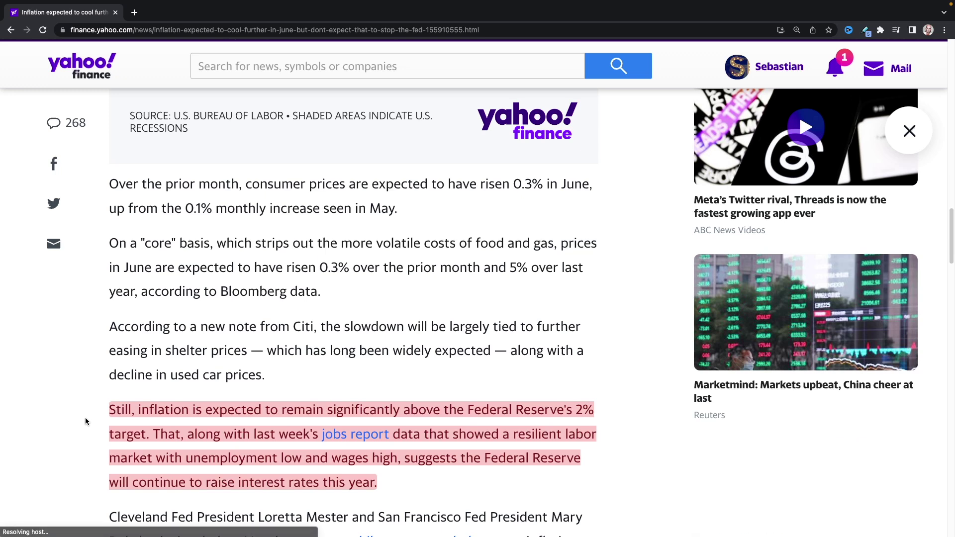
{"action": "scroll", "coordinate": [85, 418], "scroll_direction": "down", "scroll_amount": 3}
{"action": "scroll", "coordinate": [86, 416], "scroll_direction": "down", "scroll_amount": 1}
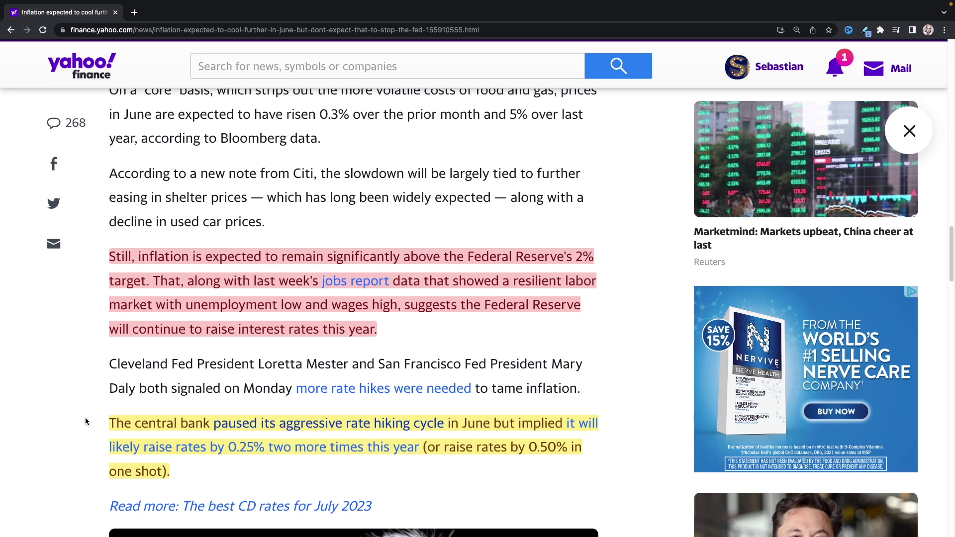
{"action": "scroll", "coordinate": [85, 417], "scroll_direction": "down", "scroll_amount": 5}
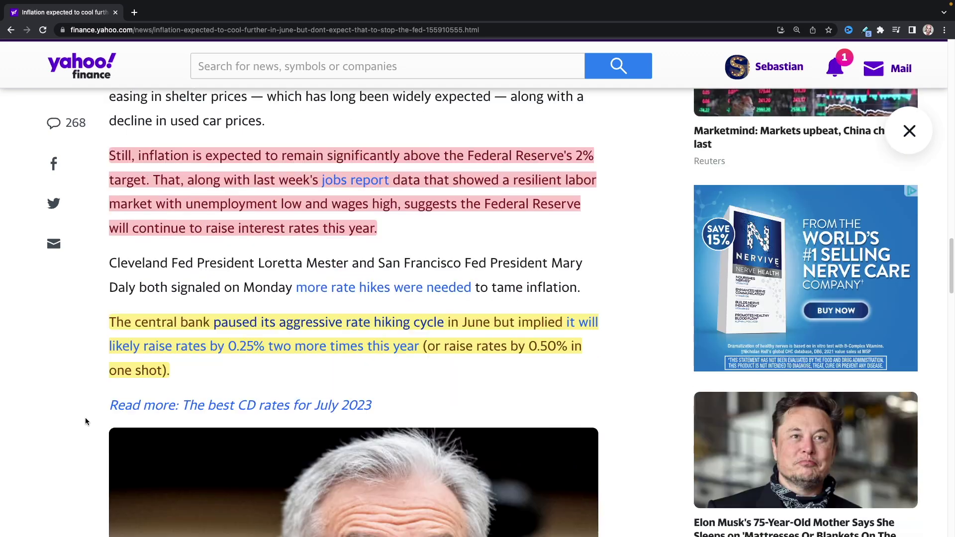
{"action": "scroll", "coordinate": [85, 417], "scroll_direction": "down", "scroll_amount": 5}
{"action": "scroll", "coordinate": [85, 417], "scroll_direction": "down", "scroll_amount": 4}
{"action": "scroll", "coordinate": [85, 418], "scroll_direction": "down", "scroll_amount": 4}
{"action": "scroll", "coordinate": [85, 418], "scroll_direction": "down", "scroll_amount": 4}
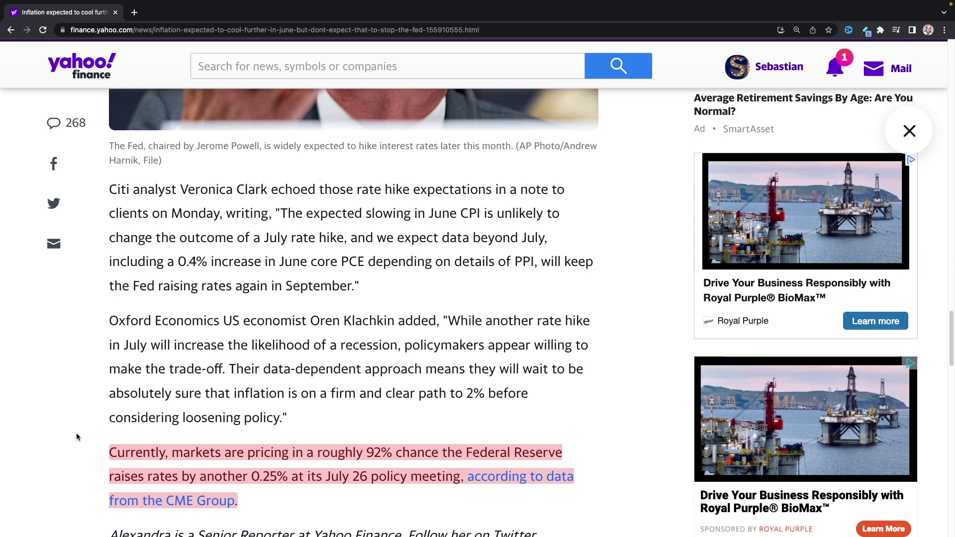
{"action": "scroll", "coordinate": [77, 433], "scroll_direction": "down", "scroll_amount": 3}
{"action": "scroll", "coordinate": [77, 431], "scroll_direction": "down", "scroll_amount": 3}
{"action": "scroll", "coordinate": [77, 431], "scroll_direction": "down", "scroll_amount": 3}
{"action": "scroll", "coordinate": [77, 431], "scroll_direction": "down", "scroll_amount": 3}
{"action": "scroll", "coordinate": [77, 431], "scroll_direction": "up", "scroll_amount": 3}
{"action": "scroll", "coordinate": [77, 431], "scroll_direction": "up", "scroll_amount": 2}
{"action": "scroll", "coordinate": [77, 431], "scroll_direction": "up", "scroll_amount": 1}
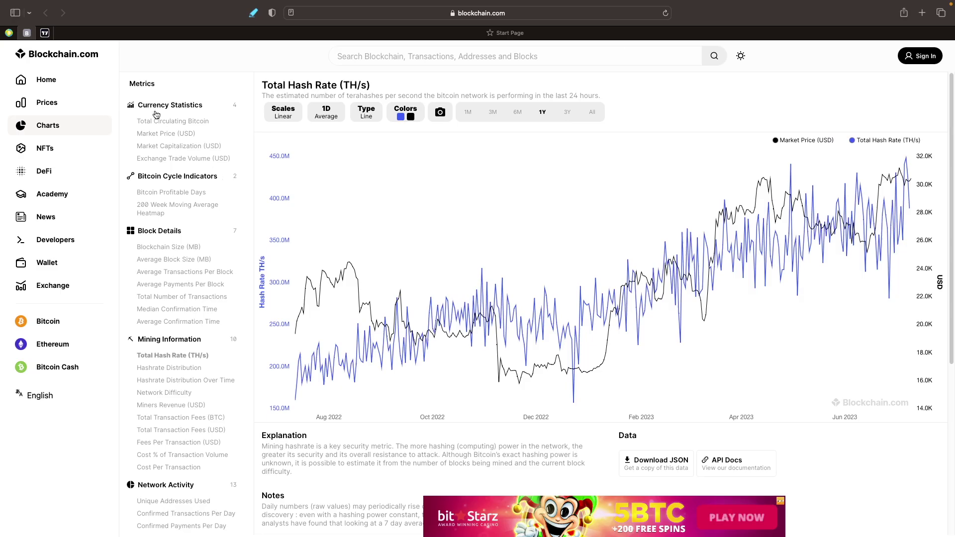
Return to TradingView's daily BTCUSD chart with its horizontal price levels.
{"action": "left_click", "coordinate": [45, 32]}
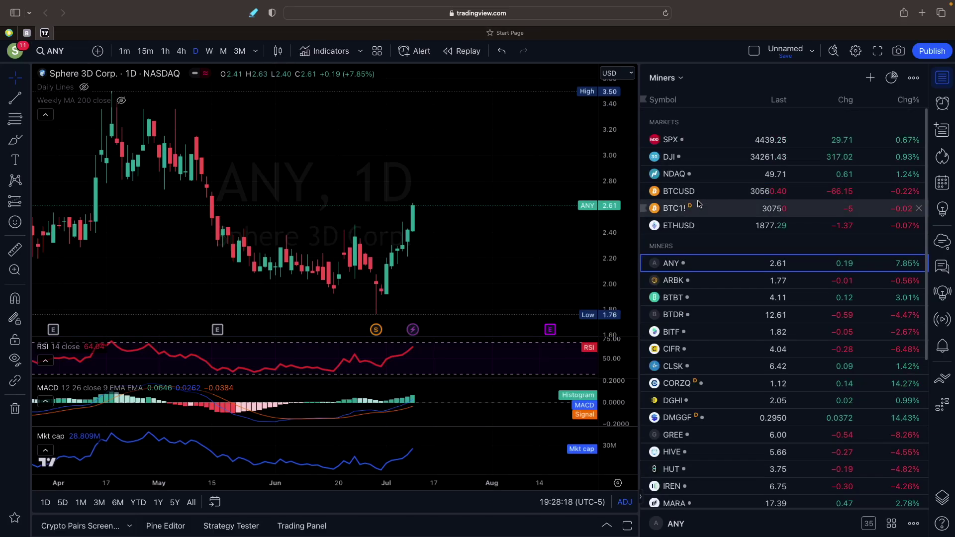
{"action": "left_click", "coordinate": [678, 192]}
{"action": "scroll", "coordinate": [254, 216], "scroll_direction": "down", "scroll_amount": 3}
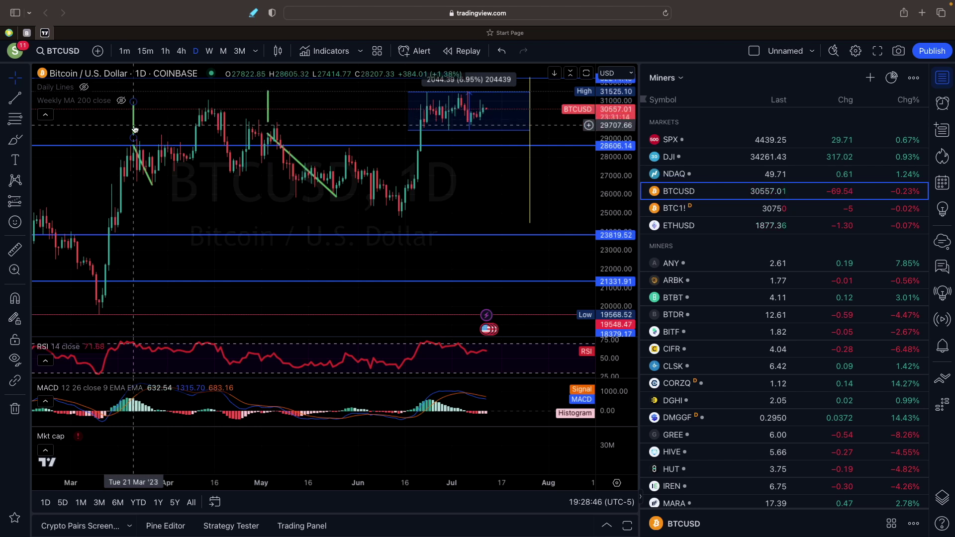
{"action": "scroll", "coordinate": [136, 129], "scroll_direction": "down", "scroll_amount": 3}
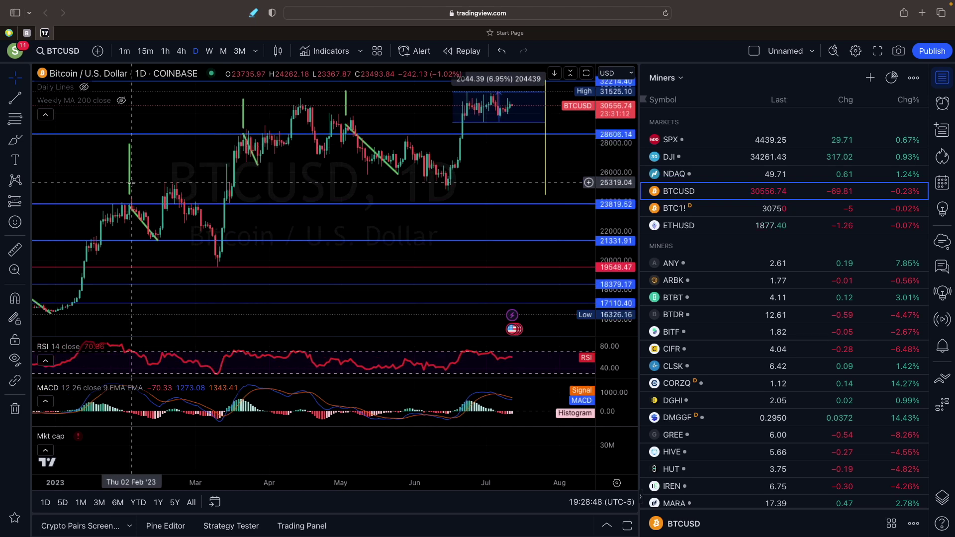
{"action": "scroll", "coordinate": [131, 183], "scroll_direction": "down", "scroll_amount": 3}
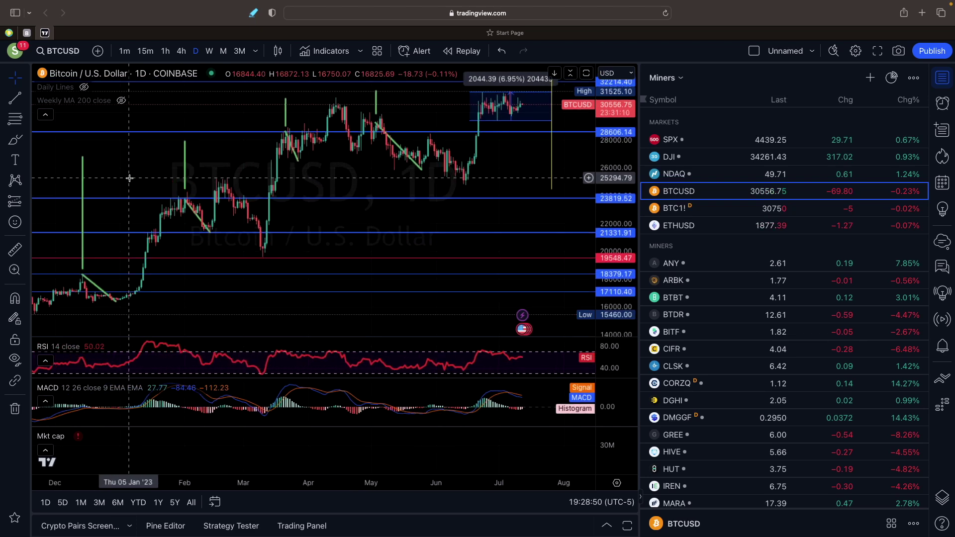
{"action": "scroll", "coordinate": [130, 179], "scroll_direction": "down", "scroll_amount": 2}
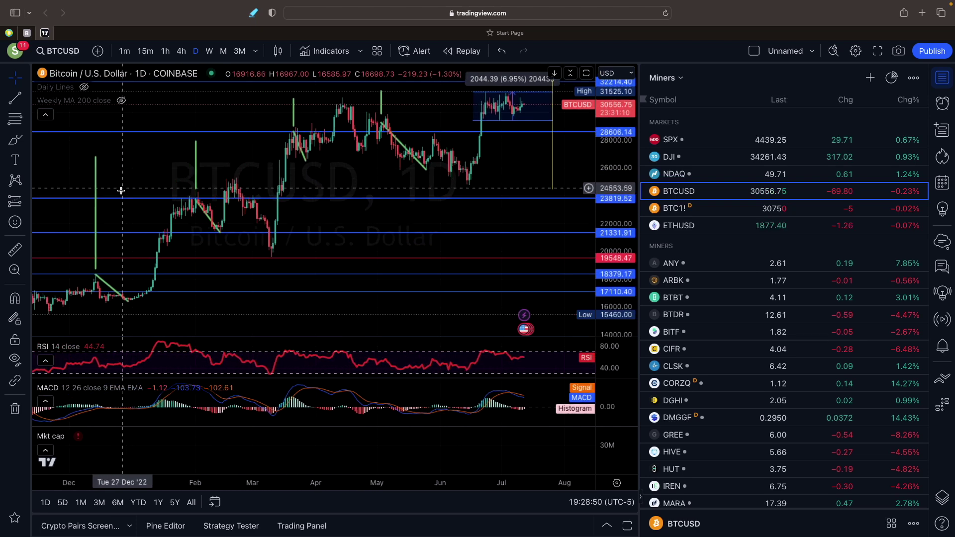
{"action": "left_click", "coordinate": [96, 199]}
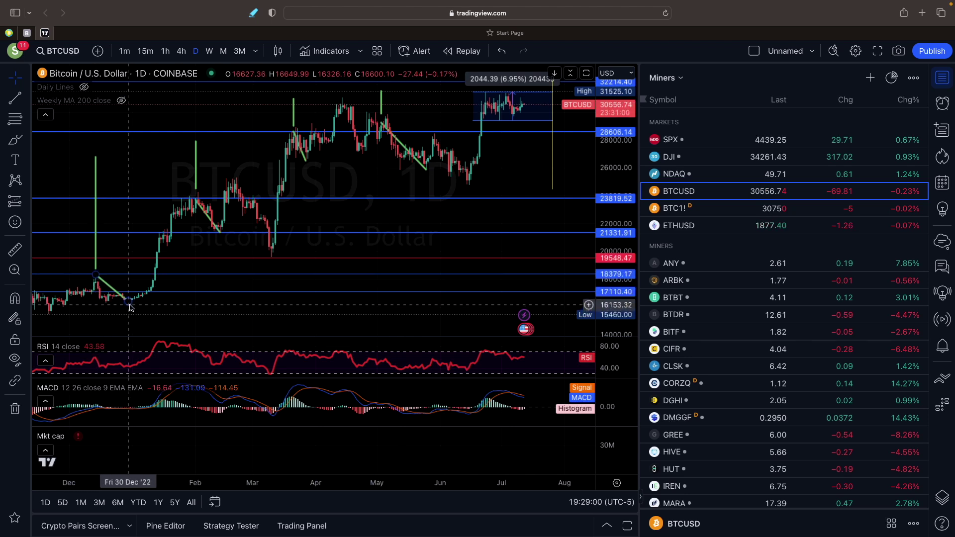
{"action": "left_click", "coordinate": [294, 133]}
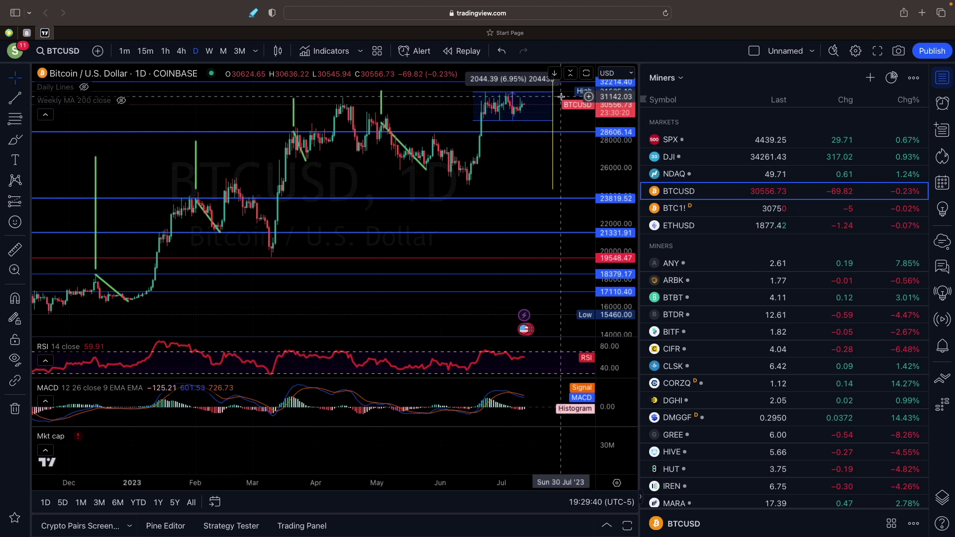
Show Bitcoin's daily 20/50/200 and weekly 200 averages, then move to the Numbers spreadsheet.
{"action": "left_click", "coordinate": [84, 86]}
{"action": "left_click", "coordinate": [121, 100]}
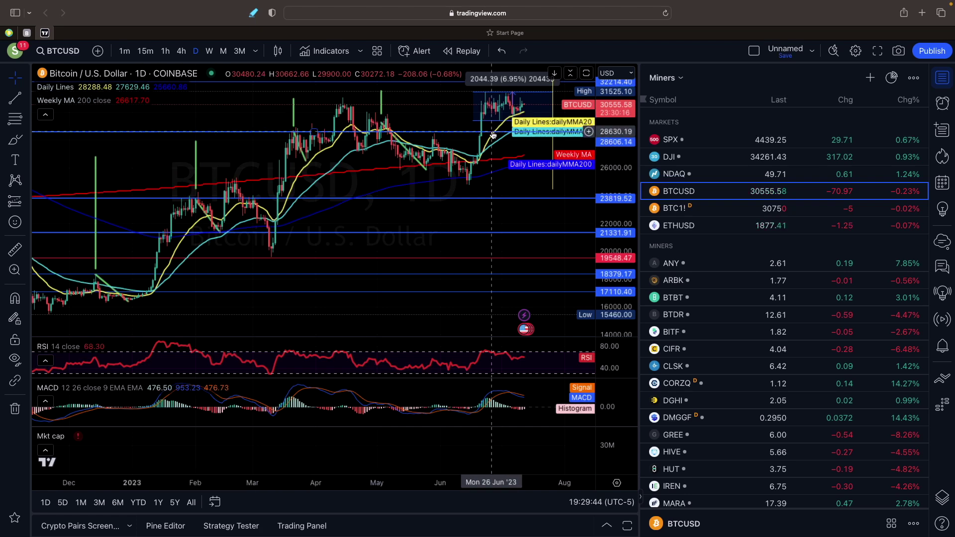
{"action": "mouse_move", "coordinate": [510, 132]}
{"action": "left_mouse_down"}
{"action": "mouse_move", "coordinate": [481, 132]}
{"action": "mouse_move", "coordinate": [457, 118]}
{"action": "left_mouse_up"}
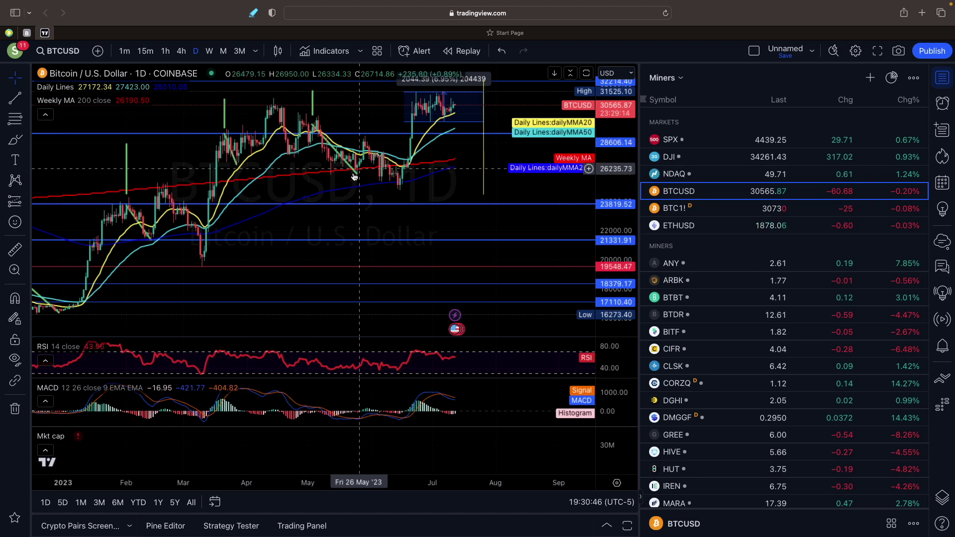
{"action": "key", "text": "ctrl+Right"}
{"action": "key", "text": "ctrl+Right"}
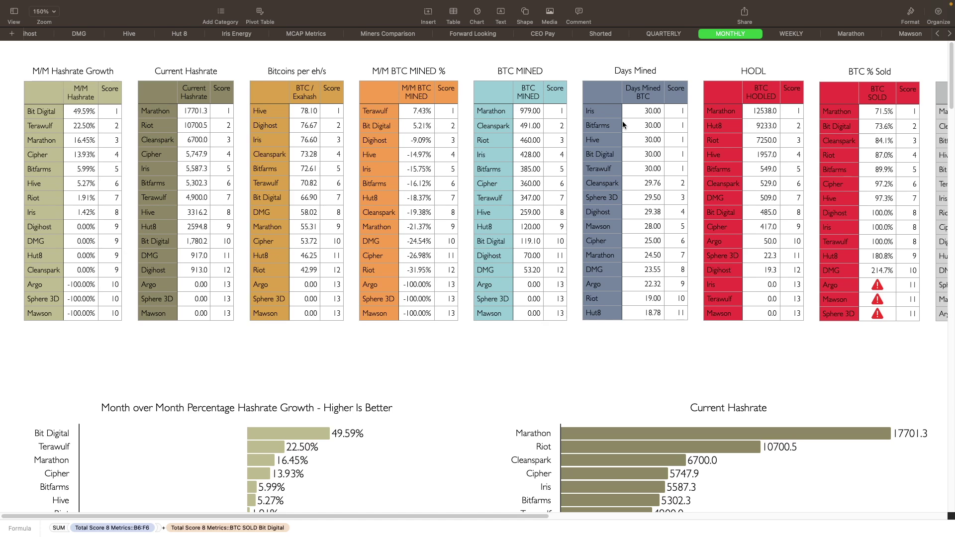
{"action": "scroll", "coordinate": [622, 125], "scroll_direction": "right", "scroll_amount": 5}
{"action": "scroll", "coordinate": [622, 125], "scroll_direction": "right", "scroll_amount": 5}
{"action": "scroll", "coordinate": [623, 125], "scroll_direction": "right", "scroll_amount": 5}
{"action": "scroll", "coordinate": [623, 125], "scroll_direction": "right", "scroll_amount": 5}
{"action": "scroll", "coordinate": [622, 121], "scroll_direction": "right", "scroll_amount": 2}
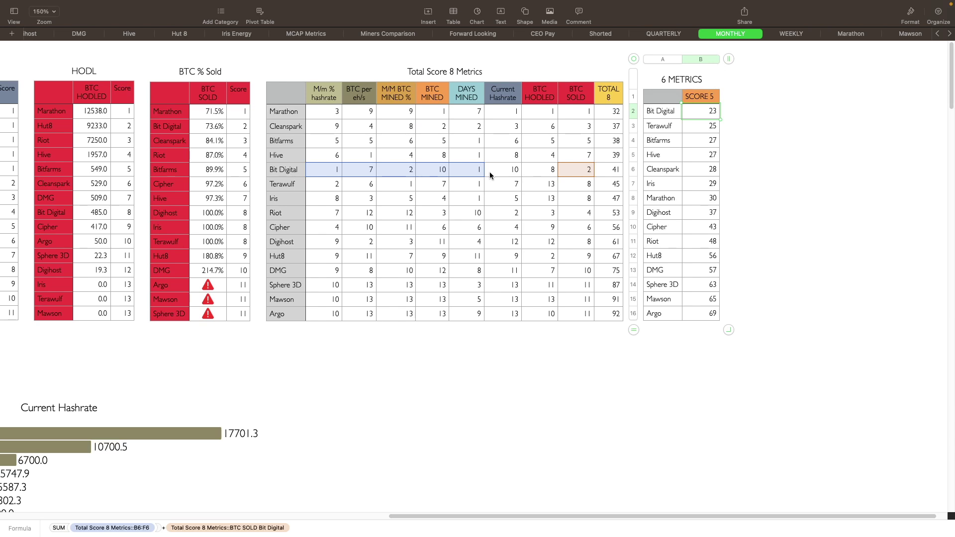
{"action": "scroll", "coordinate": [253, 245], "scroll_direction": "left", "scroll_amount": 5}
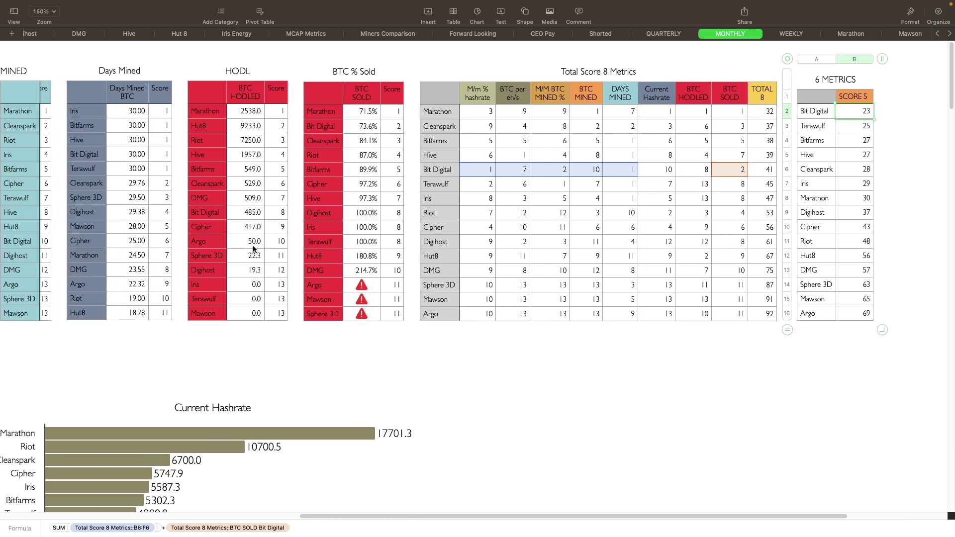
{"action": "scroll", "coordinate": [253, 246], "scroll_direction": "left", "scroll_amount": 10}
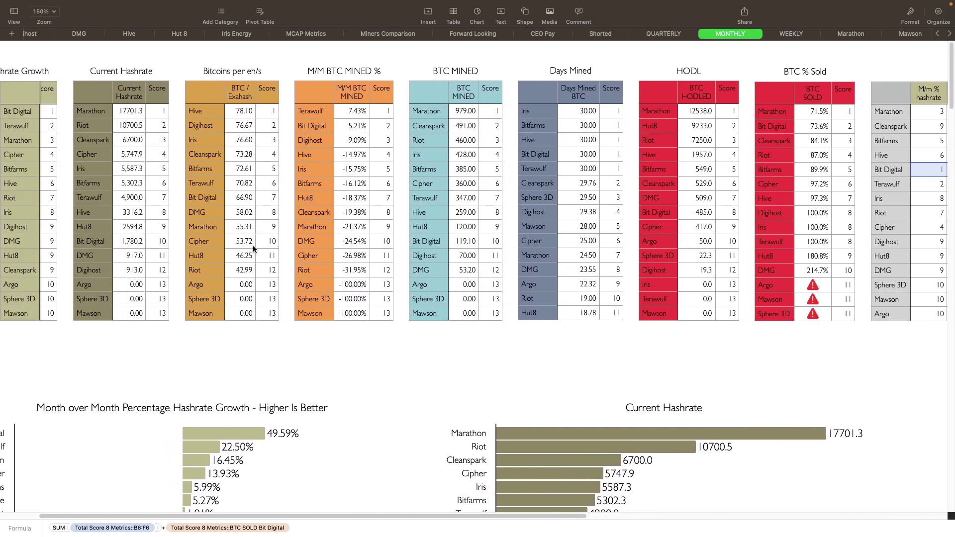
{"action": "scroll", "coordinate": [253, 246], "scroll_direction": "left", "scroll_amount": 5}
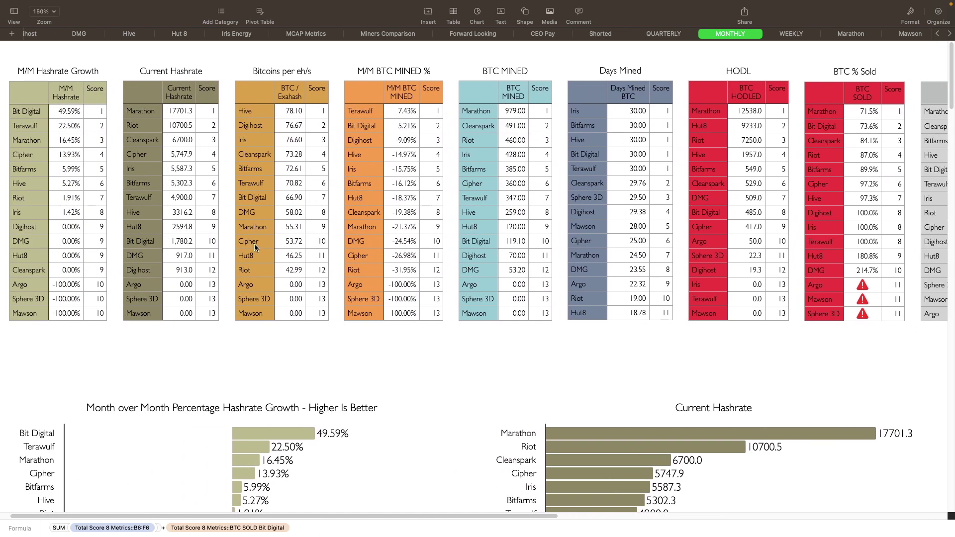
{"action": "scroll", "coordinate": [255, 243], "scroll_direction": "down", "scroll_amount": 5}
{"action": "scroll", "coordinate": [255, 243], "scroll_direction": "down", "scroll_amount": 5}
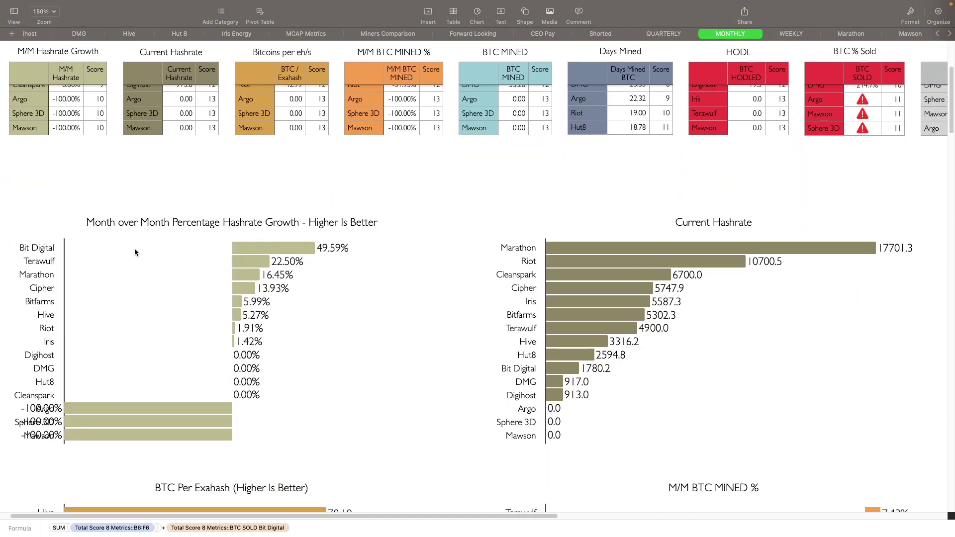
{"action": "scroll", "coordinate": [134, 248], "scroll_direction": "down", "scroll_amount": 2}
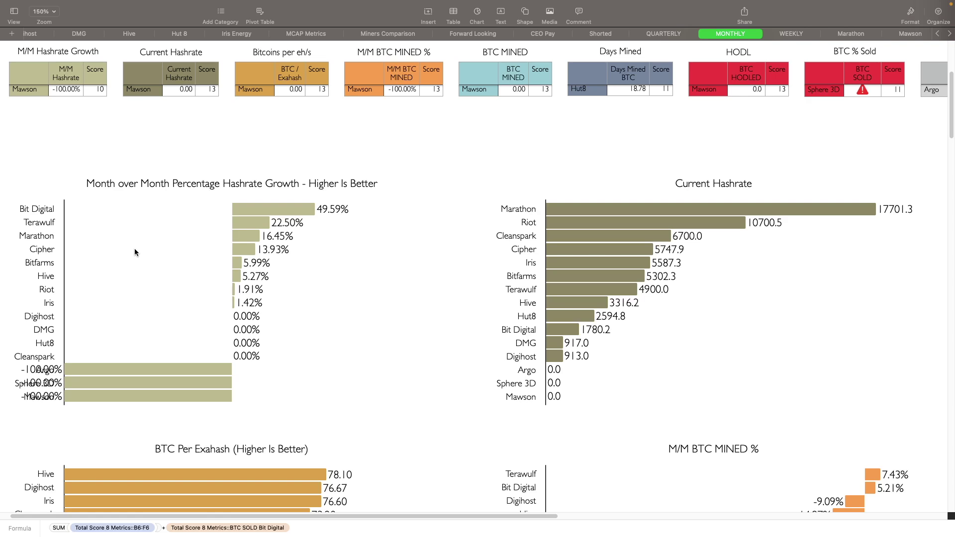
{"action": "scroll", "coordinate": [300, 293], "scroll_direction": "down", "scroll_amount": 5}
{"action": "scroll", "coordinate": [299, 294], "scroll_direction": "down", "scroll_amount": 2}
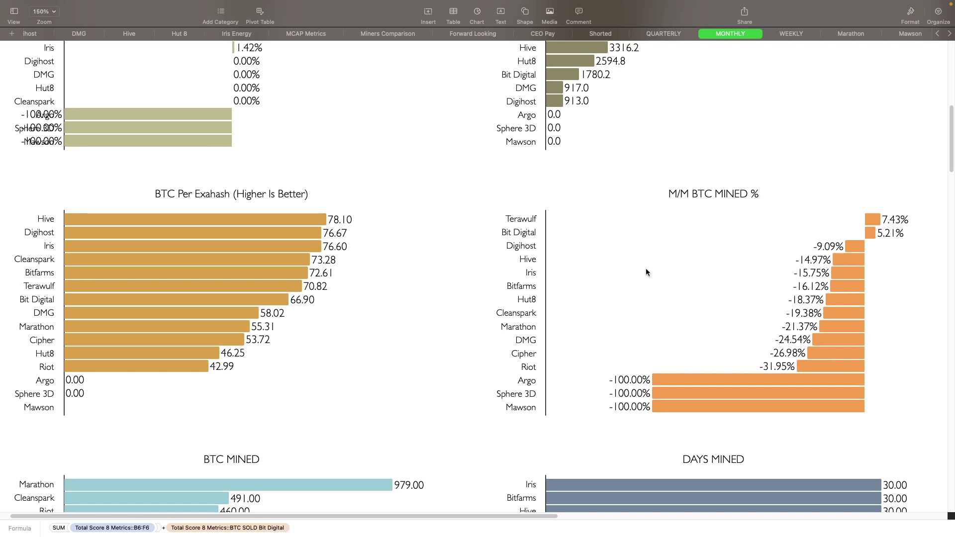
{"action": "scroll", "coordinate": [403, 370], "scroll_direction": "down", "scroll_amount": 4}
{"action": "scroll", "coordinate": [406, 374], "scroll_direction": "down", "scroll_amount": 2}
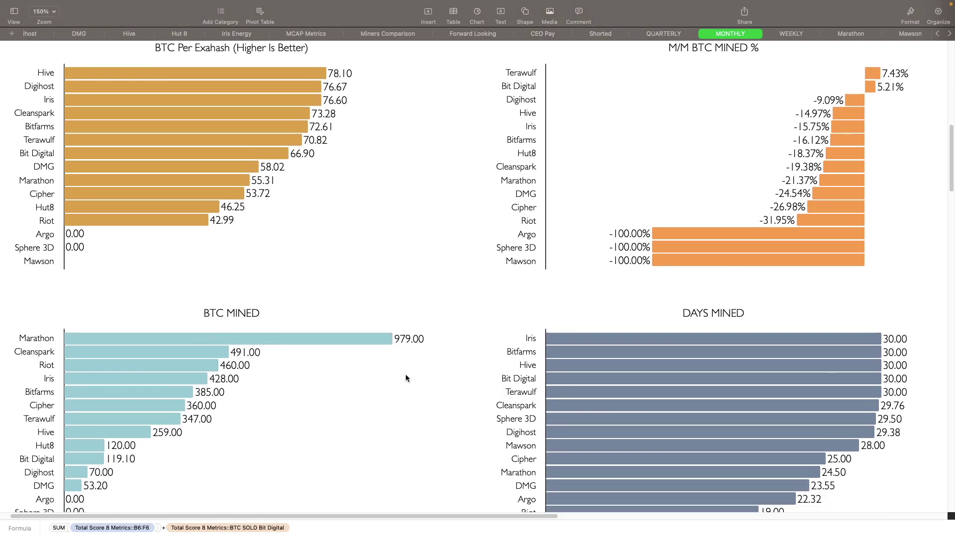
{"action": "scroll", "coordinate": [405, 374], "scroll_direction": "down", "scroll_amount": 1}
{"action": "scroll", "coordinate": [405, 374], "scroll_direction": "down", "scroll_amount": 1}
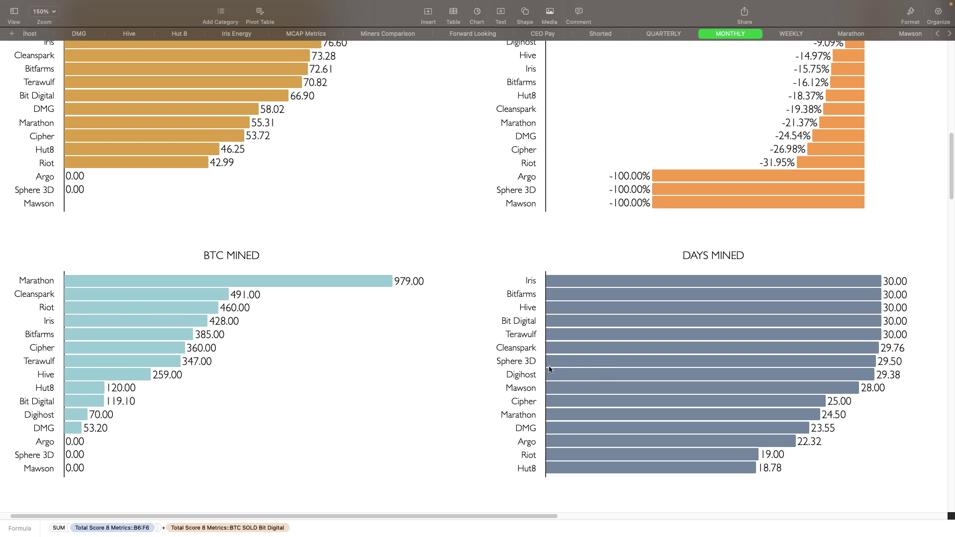
{"action": "scroll", "coordinate": [426, 319], "scroll_direction": "up", "scroll_amount": 2}
{"action": "scroll", "coordinate": [427, 319], "scroll_direction": "up", "scroll_amount": 4}
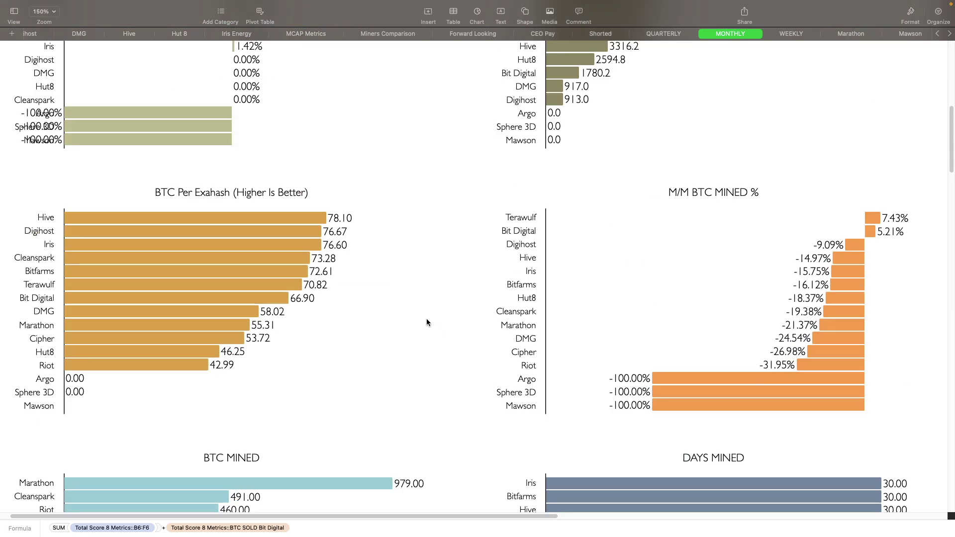
{"action": "scroll", "coordinate": [426, 319], "scroll_direction": "down", "scroll_amount": 2}
{"action": "scroll", "coordinate": [426, 319], "scroll_direction": "down", "scroll_amount": 2}
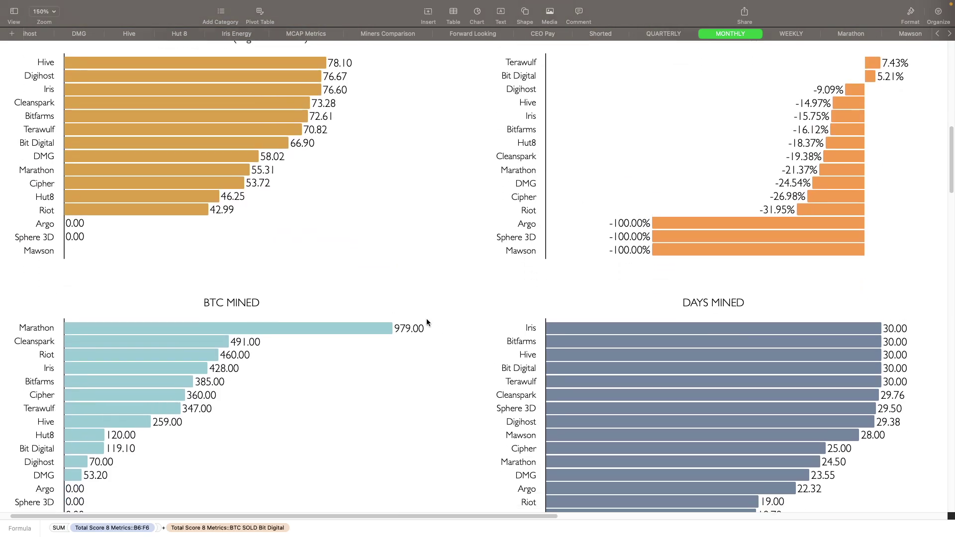
{"action": "scroll", "coordinate": [426, 319], "scroll_direction": "down", "scroll_amount": 5}
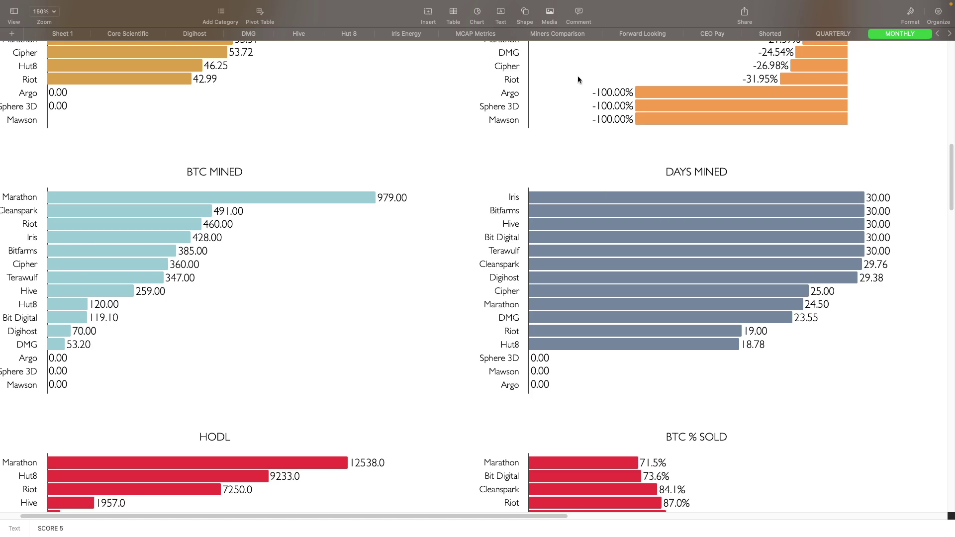
{"action": "scroll", "coordinate": [406, 252], "scroll_direction": "down", "scroll_amount": 2}
{"action": "scroll", "coordinate": [401, 259], "scroll_direction": "down", "scroll_amount": 5}
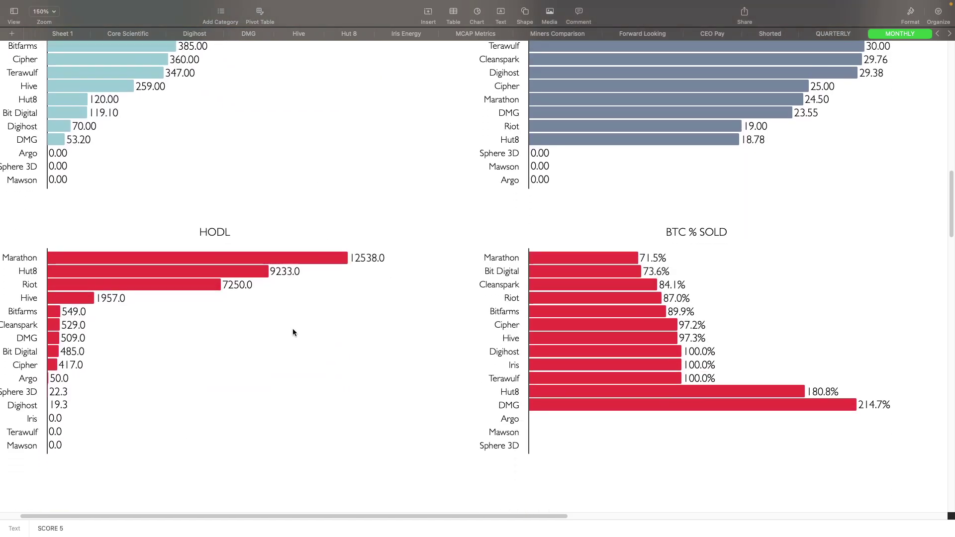
{"action": "scroll", "coordinate": [280, 330], "scroll_direction": "left", "scroll_amount": 2}
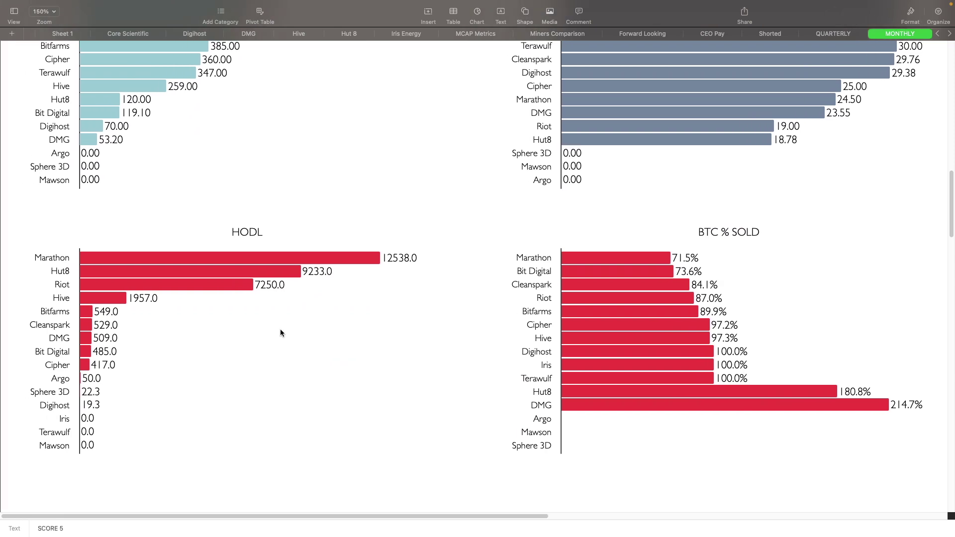
{"action": "scroll", "coordinate": [279, 329], "scroll_direction": "down", "scroll_amount": 1}
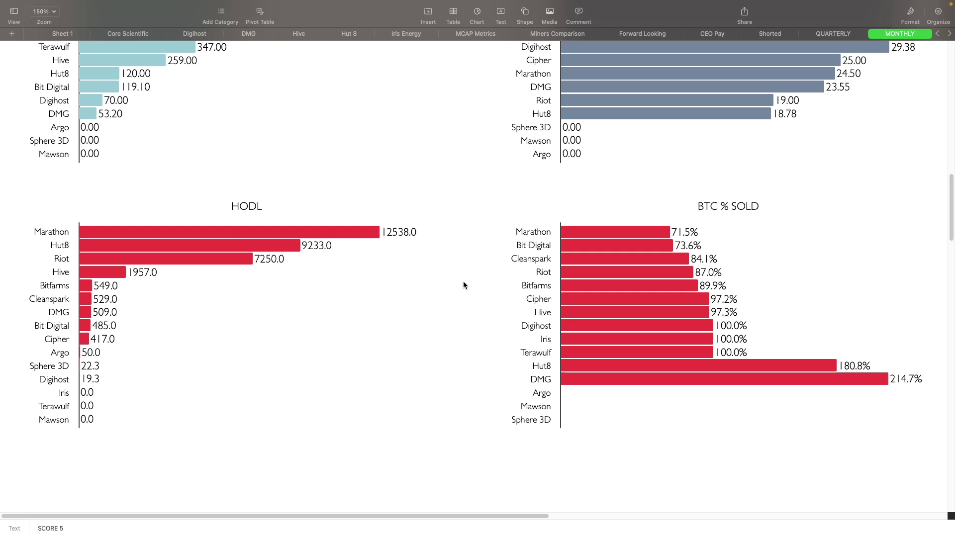
{"action": "scroll", "coordinate": [463, 282], "scroll_direction": "down", "scroll_amount": 3}
{"action": "scroll", "coordinate": [463, 282], "scroll_direction": "down", "scroll_amount": 5}
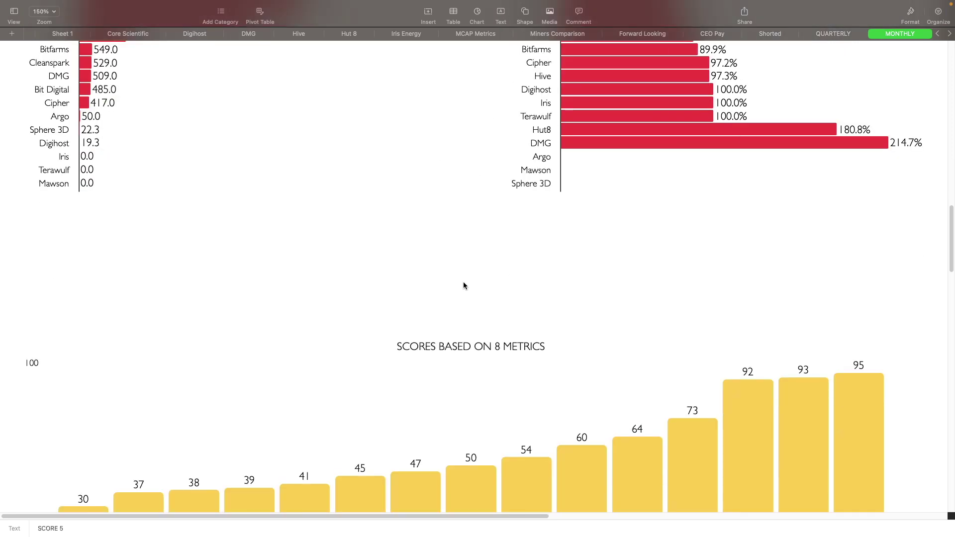
{"action": "scroll", "coordinate": [464, 282], "scroll_direction": "down", "scroll_amount": 4}
{"action": "scroll", "coordinate": [464, 282], "scroll_direction": "down", "scroll_amount": 2}
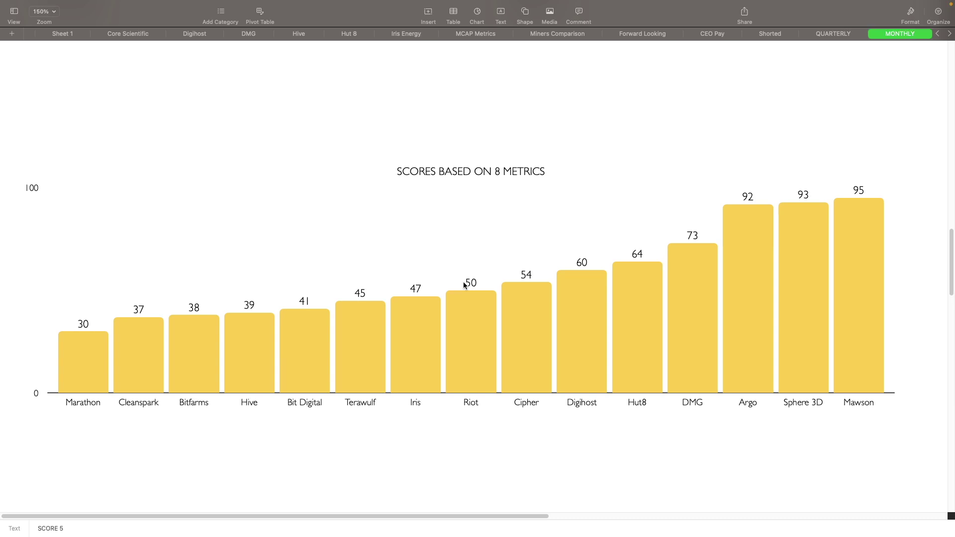
{"action": "scroll", "coordinate": [463, 282], "scroll_direction": "down", "scroll_amount": 2}
{"action": "scroll", "coordinate": [463, 282], "scroll_direction": "down", "scroll_amount": 5}
{"action": "scroll", "coordinate": [463, 283], "scroll_direction": "down", "scroll_amount": 2}
{"action": "scroll", "coordinate": [464, 282], "scroll_direction": "down", "scroll_amount": 1}
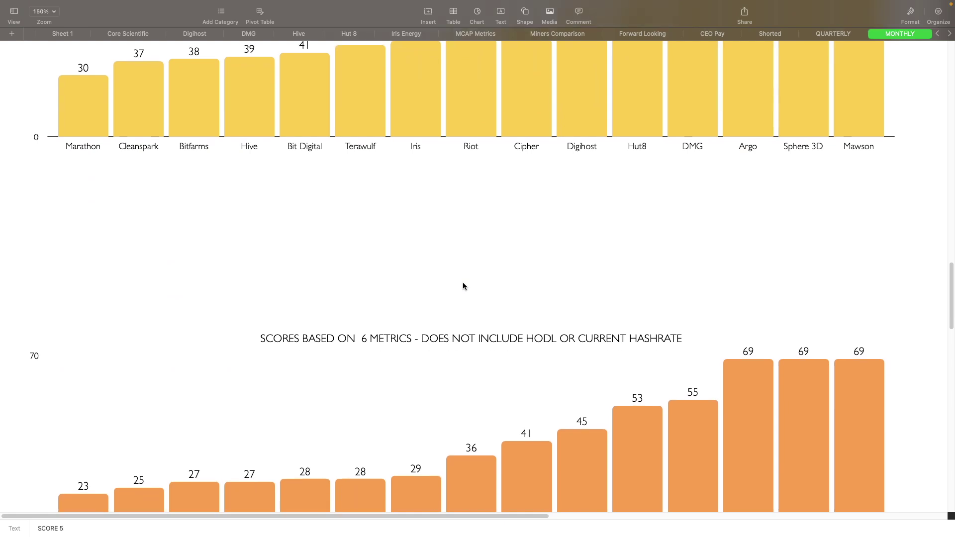
{"action": "scroll", "coordinate": [463, 282], "scroll_direction": "down", "scroll_amount": 1}
{"action": "scroll", "coordinate": [463, 282], "scroll_direction": "down", "scroll_amount": 1}
{"action": "scroll", "coordinate": [463, 283], "scroll_direction": "down", "scroll_amount": 1}
{"action": "scroll", "coordinate": [463, 282], "scroll_direction": "down", "scroll_amount": 1}
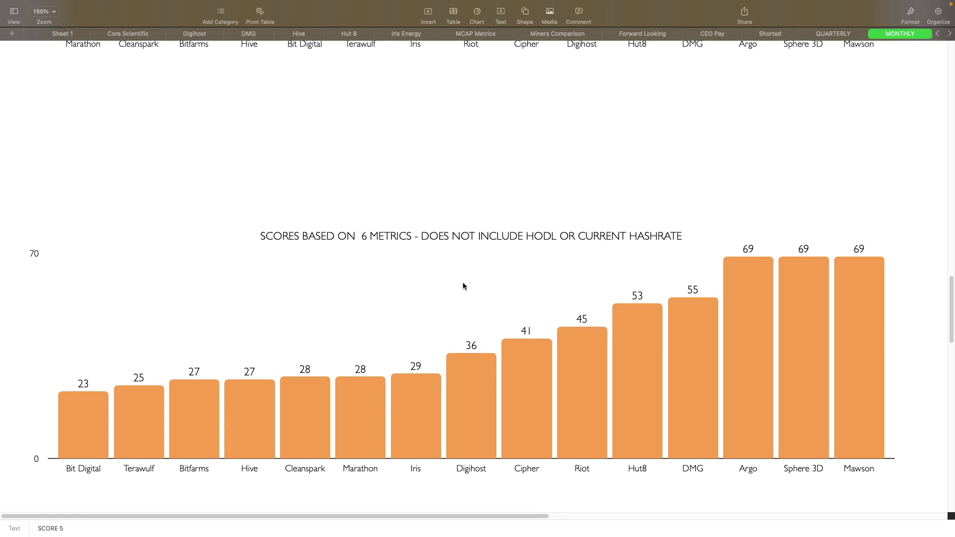
{"action": "scroll", "coordinate": [463, 282], "scroll_direction": "up", "scroll_amount": 1}
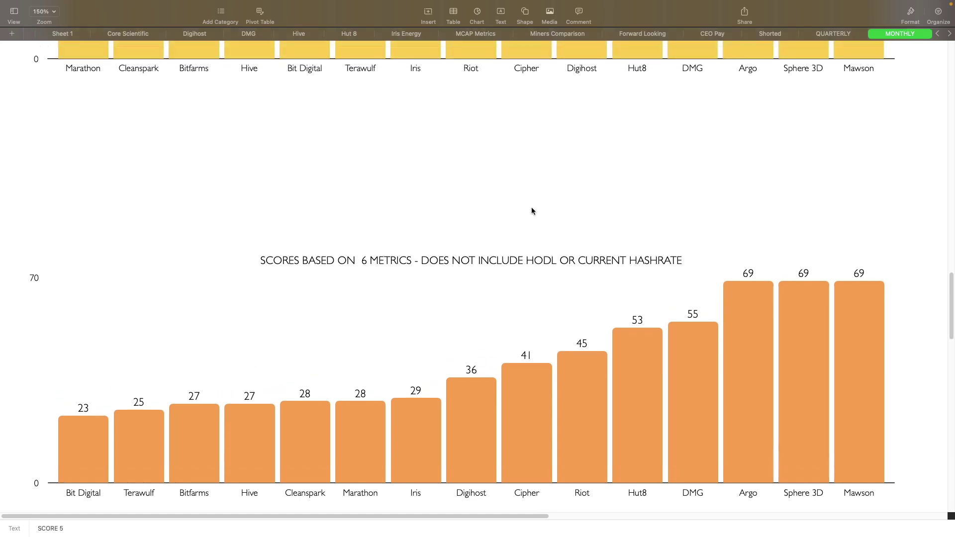
Open the QUARTERLY sheet with its Q/Q and year-to-date hashrate growth charts.
{"action": "left_click", "coordinate": [842, 35]}
{"action": "scroll", "coordinate": [423, 249], "scroll_direction": "down", "scroll_amount": 5}
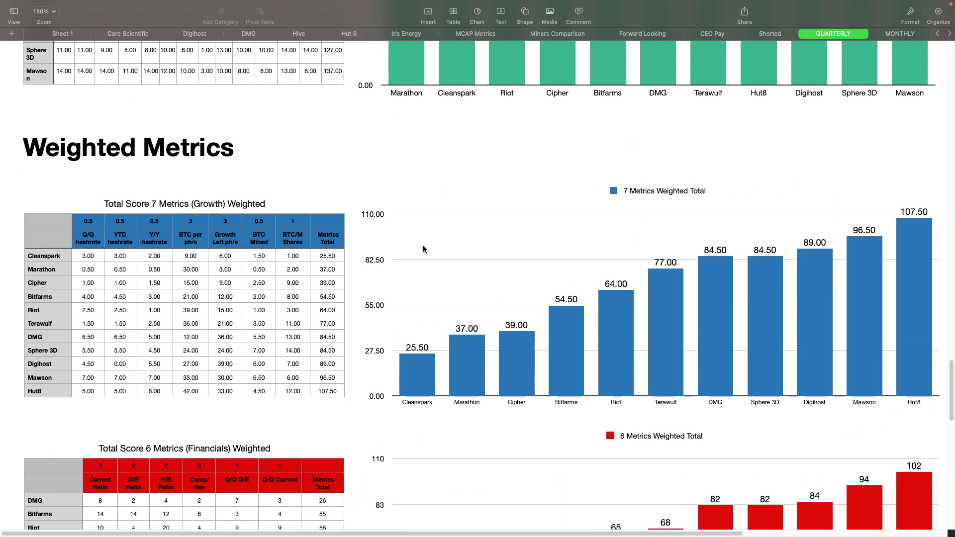
{"action": "scroll", "coordinate": [423, 248], "scroll_direction": "up", "scroll_amount": 3}
{"action": "scroll", "coordinate": [423, 245], "scroll_direction": "up", "scroll_amount": 8}
{"action": "scroll", "coordinate": [424, 246], "scroll_direction": "up", "scroll_amount": 8}
{"action": "scroll", "coordinate": [423, 246], "scroll_direction": "up", "scroll_amount": 5}
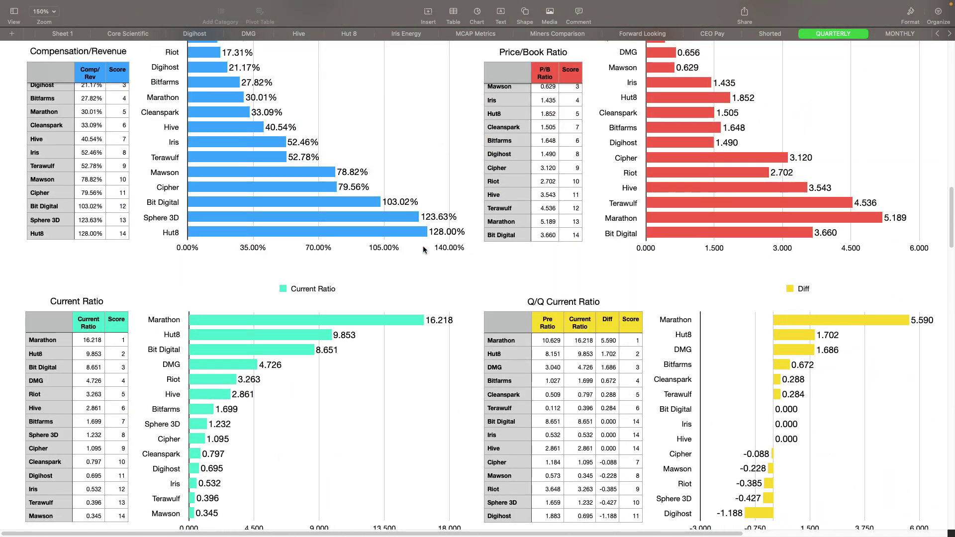
{"action": "scroll", "coordinate": [423, 245], "scroll_direction": "up", "scroll_amount": 5}
{"action": "scroll", "coordinate": [423, 246], "scroll_direction": "up", "scroll_amount": 8}
{"action": "scroll", "coordinate": [423, 246], "scroll_direction": "up", "scroll_amount": 8}
{"action": "scroll", "coordinate": [423, 245], "scroll_direction": "up", "scroll_amount": 5}
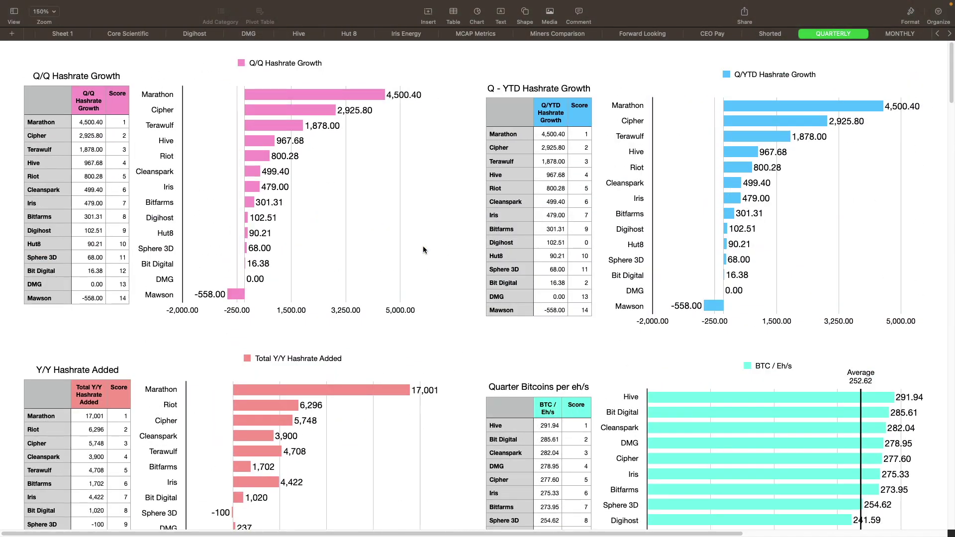